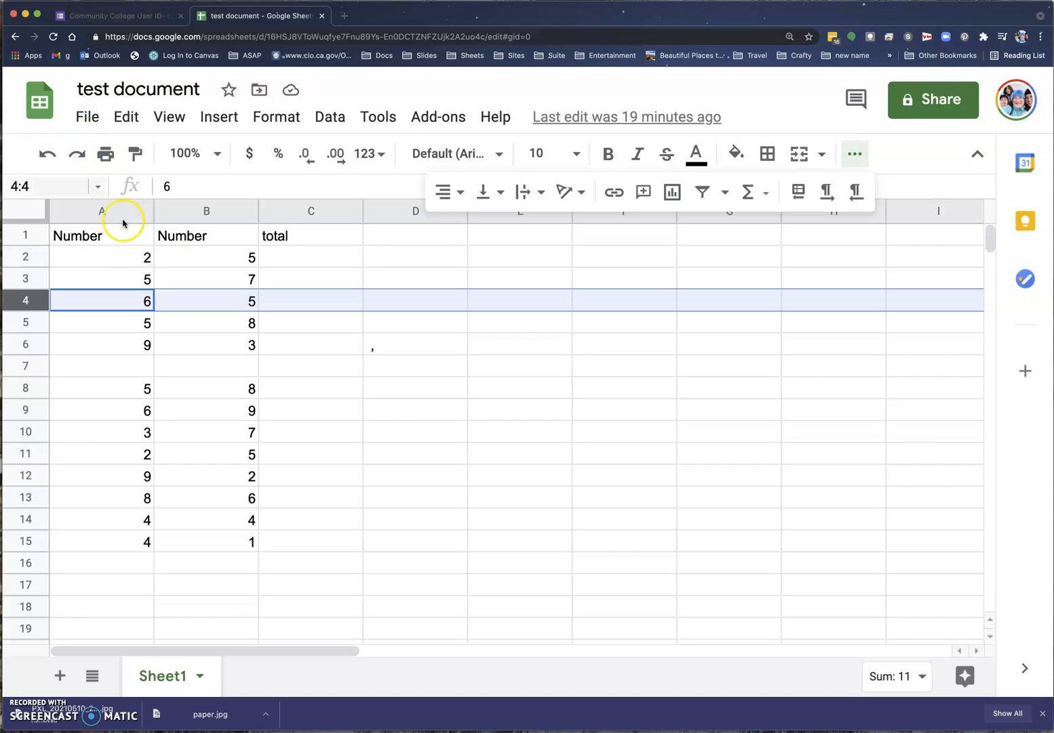
# Try selecting the total, second Number and D columns, then rows 4, 3, 2 and 6.
pyautogui.click(313, 211)
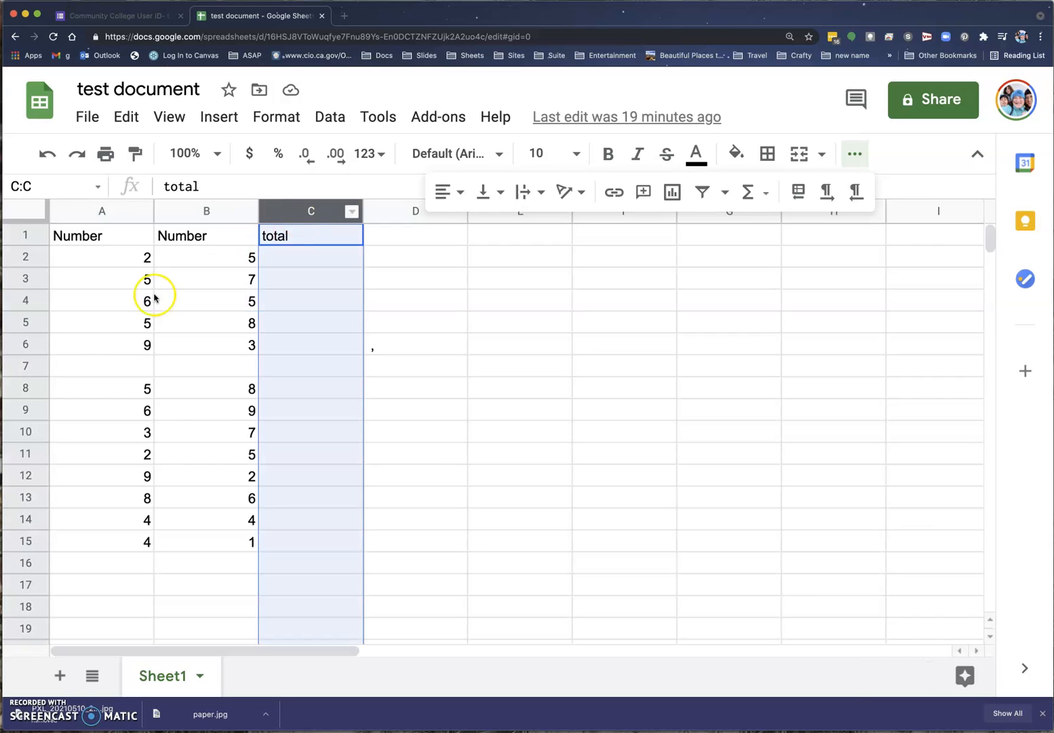
pyautogui.click(213, 211)
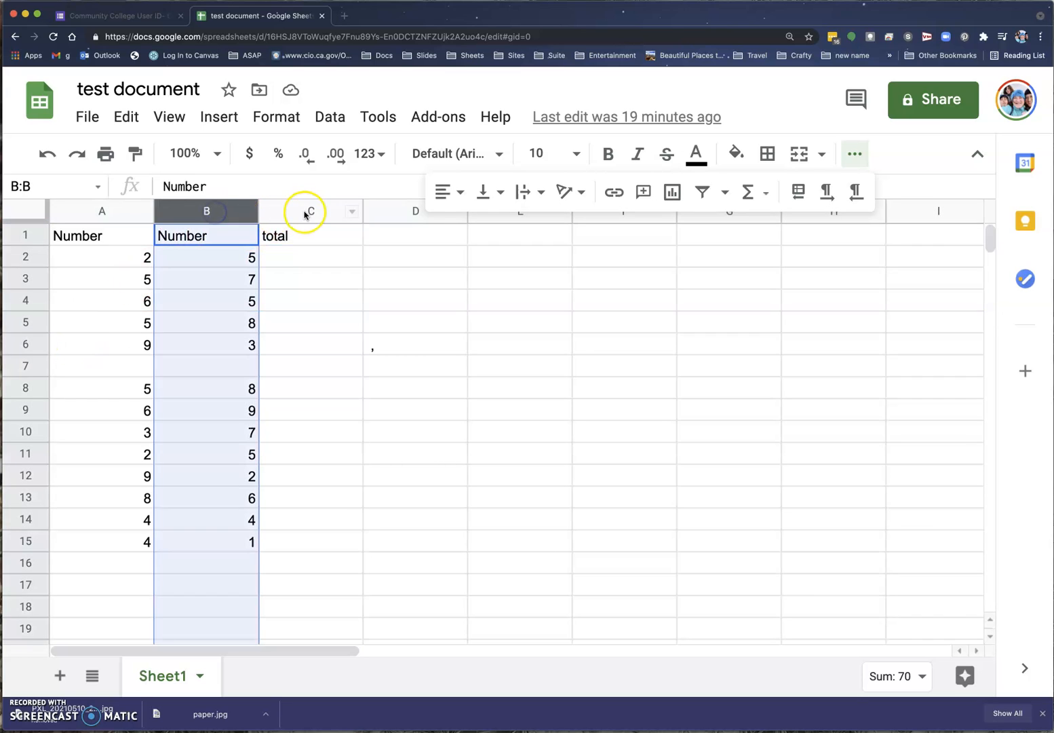
pyautogui.click(307, 211)
pyautogui.click(397, 213)
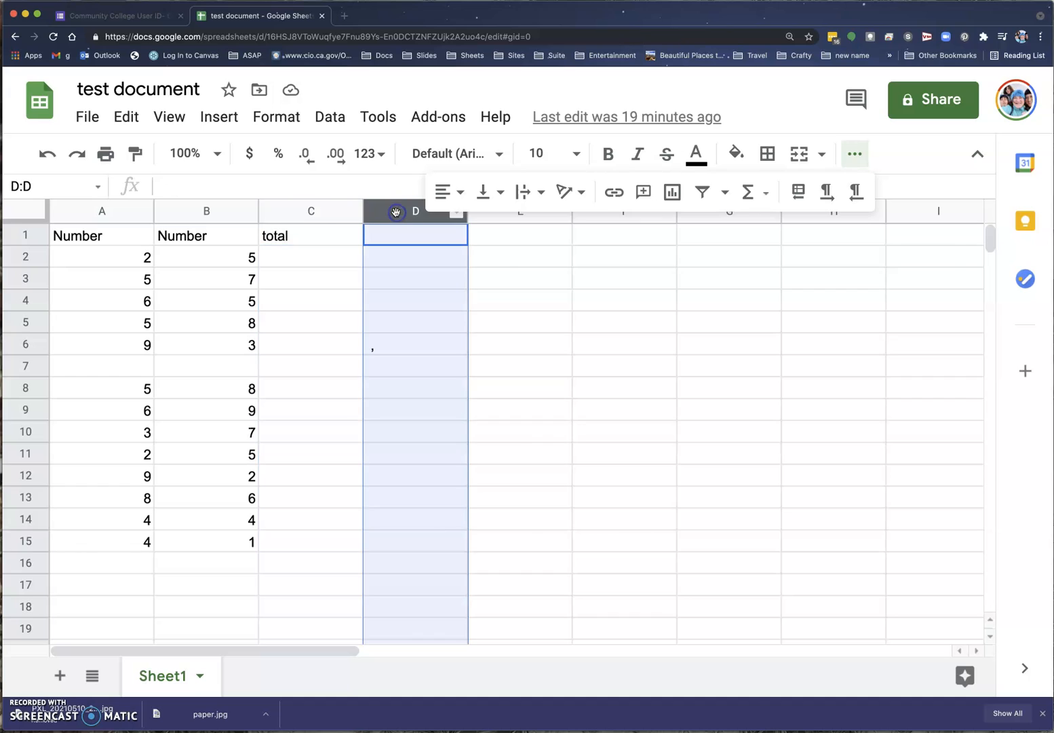
pyautogui.click(343, 212)
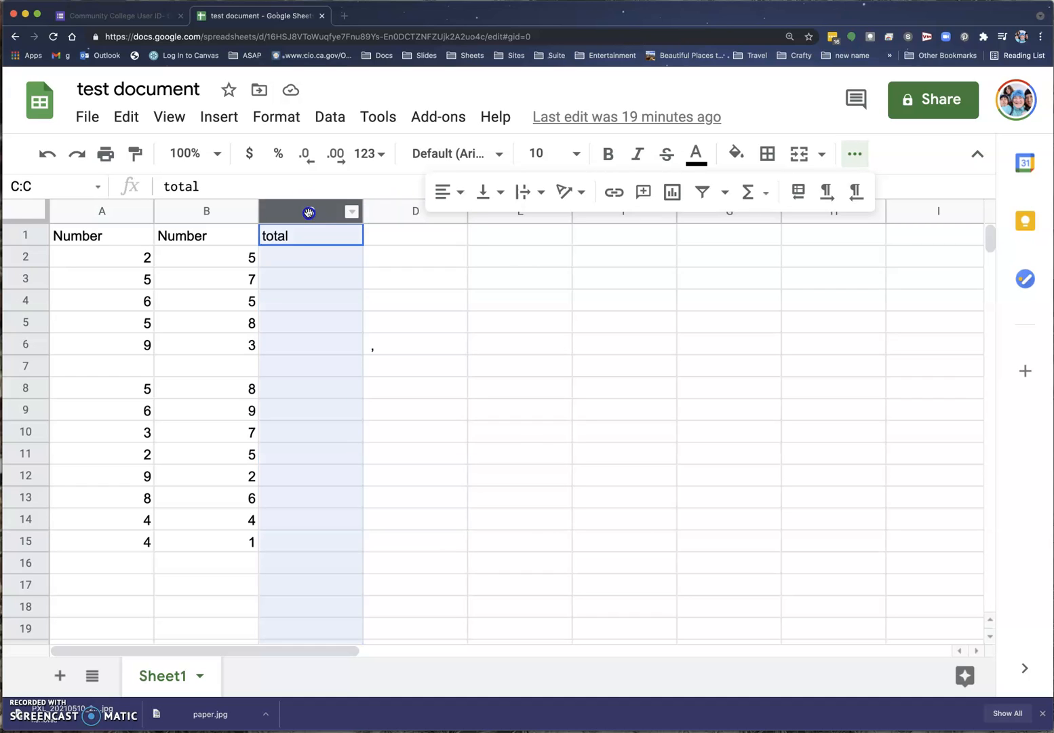
pyautogui.click(24, 299)
pyautogui.click(25, 279)
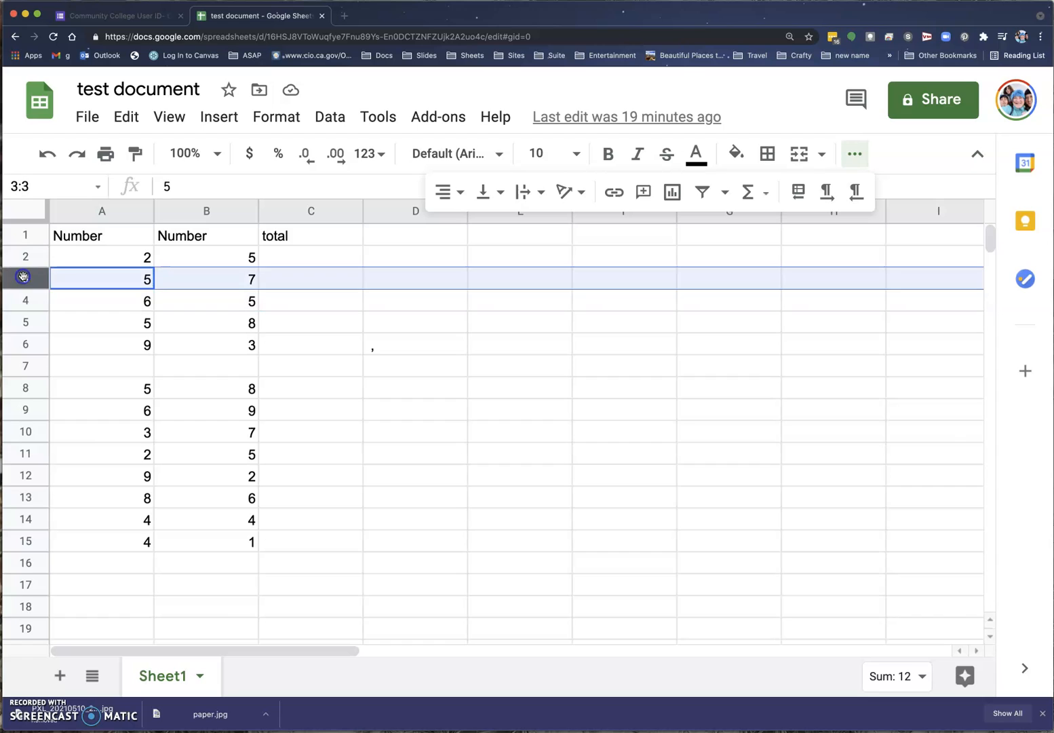
pyautogui.click(25, 260)
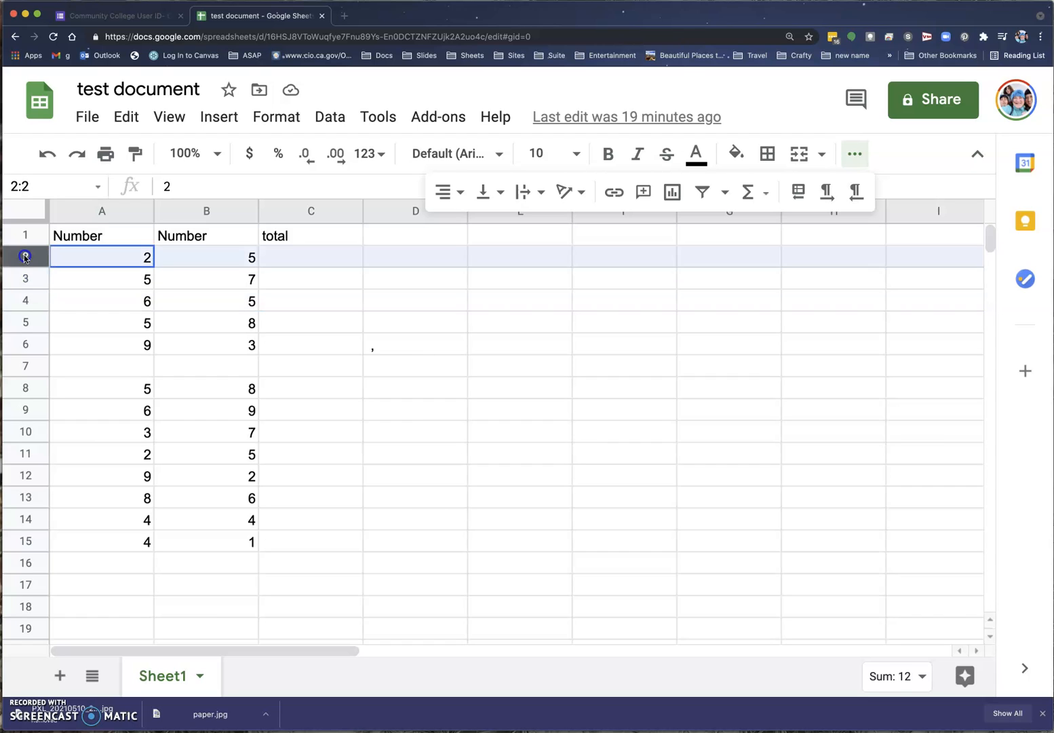
pyautogui.click(24, 344)
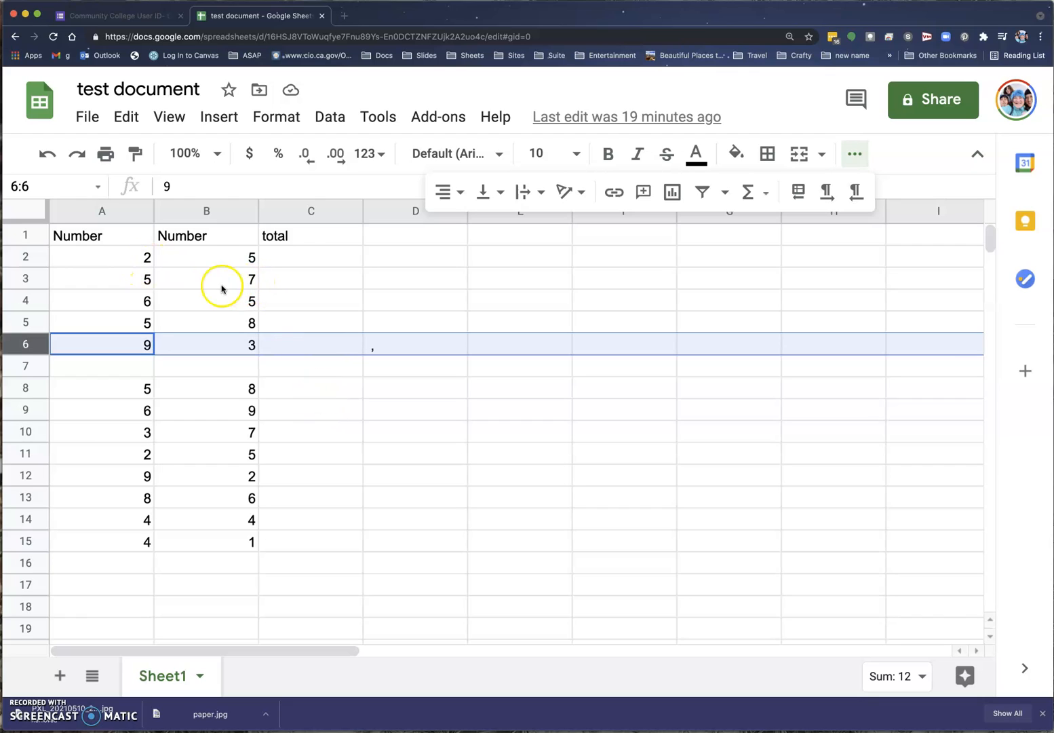
# Select cells B3, B6, B8, A5, B2 and B13, opening and dismissing B13's context menu.
pyautogui.click(155, 270)
pyautogui.click(181, 271)
pyautogui.click(183, 345)
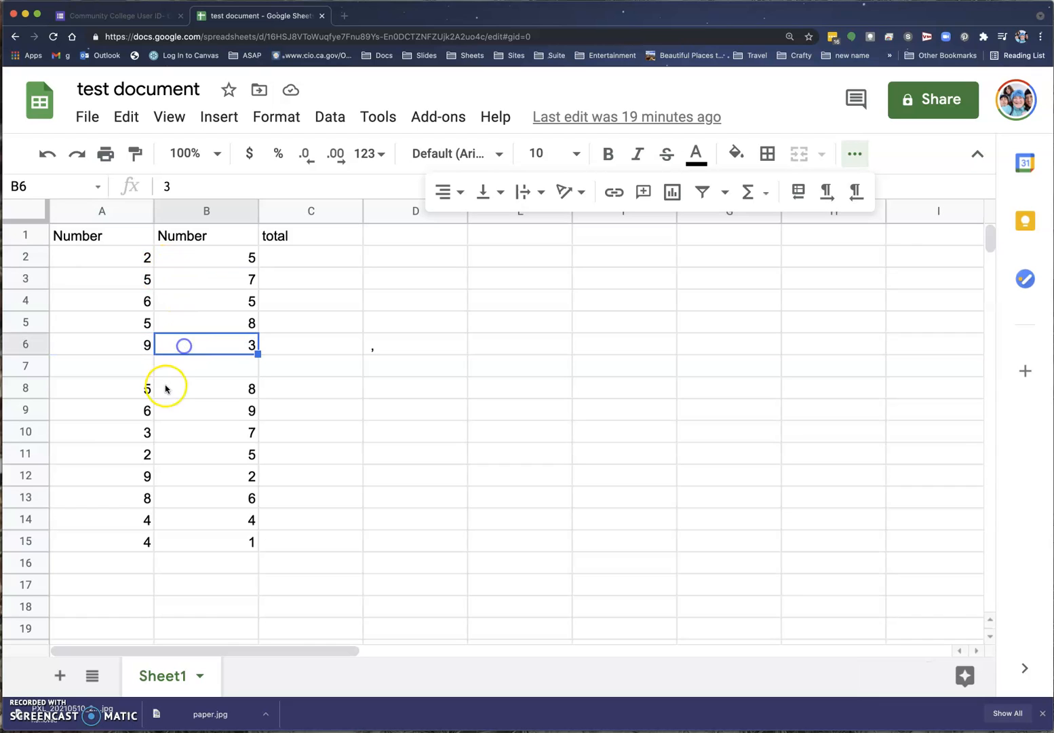
pyautogui.click(169, 388)
pyautogui.click(110, 327)
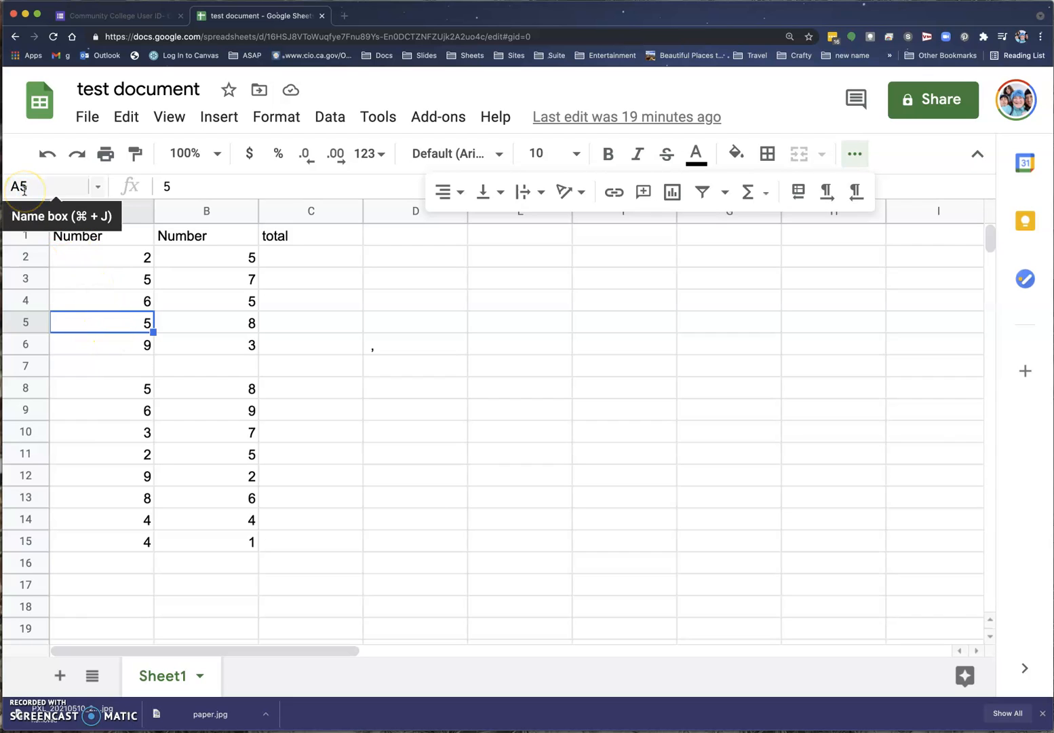
pyautogui.click(194, 261)
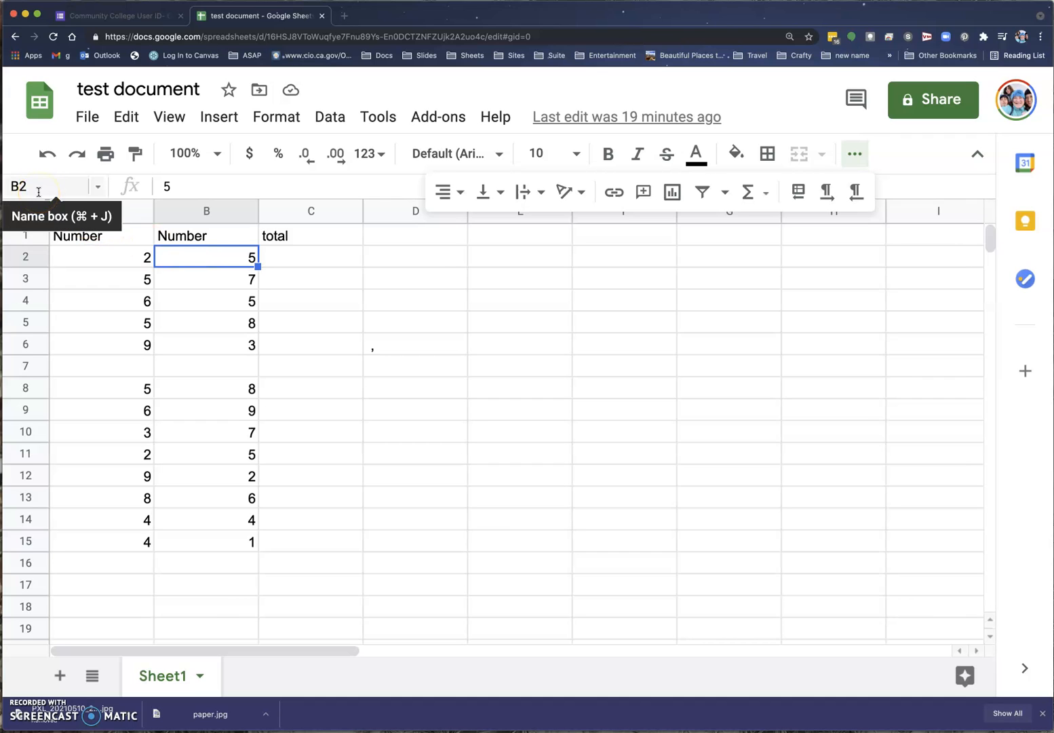
pyautogui.click(228, 492)
pyautogui.rightClick(228, 492)
pyautogui.rightClick(207, 496)
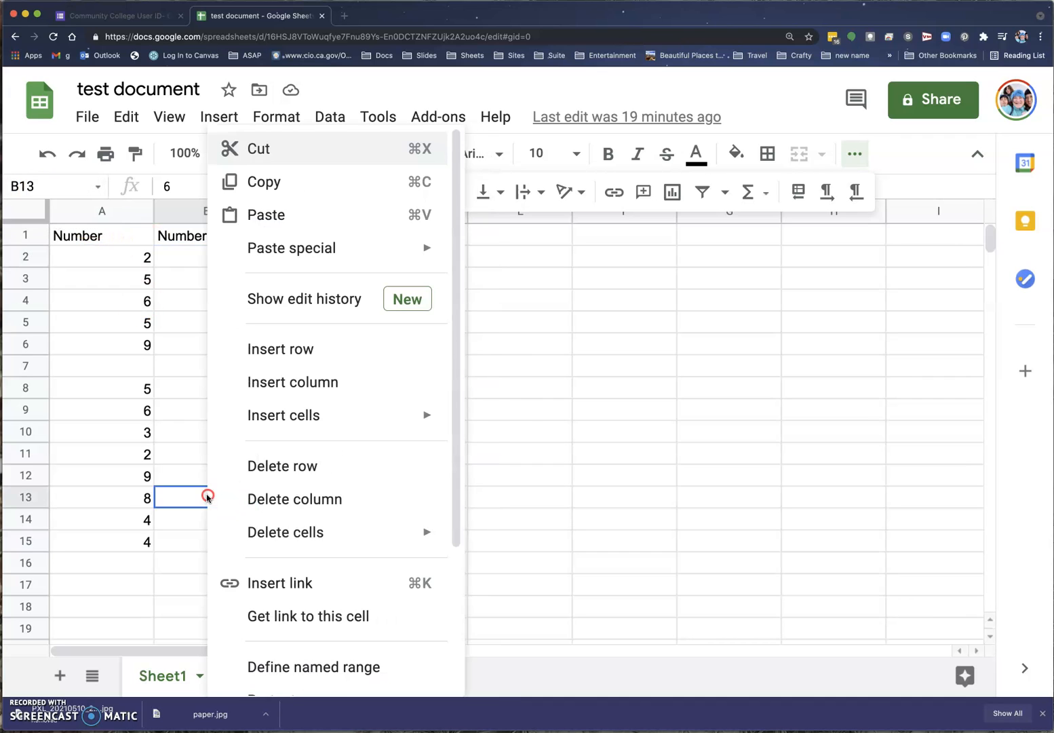
pyautogui.click(207, 496)
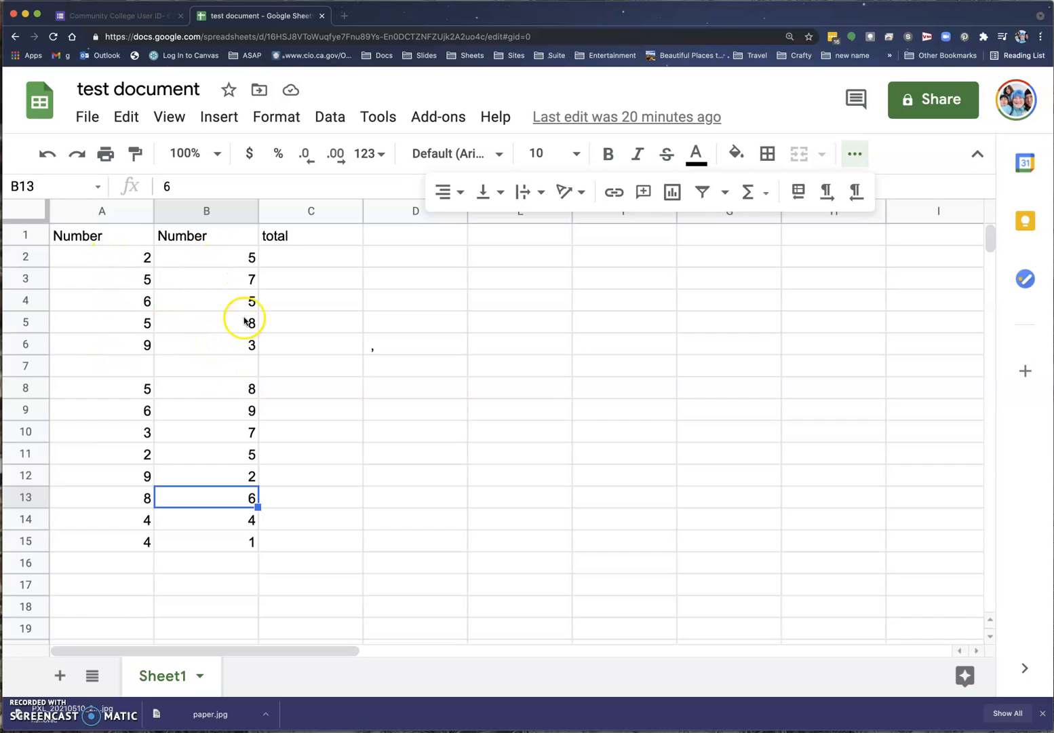
# Enter =sum(a2+B2) in C2 so it shows 7, then reselect C2 to check it.
pyautogui.click(280, 258)
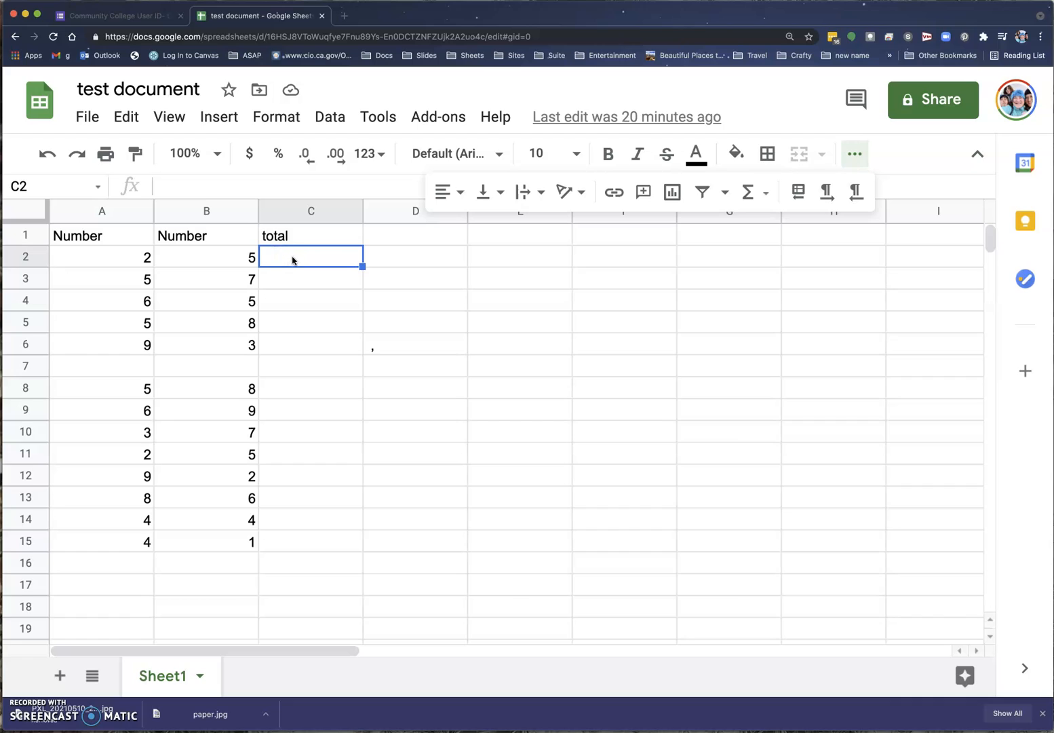
pyautogui.write('=')
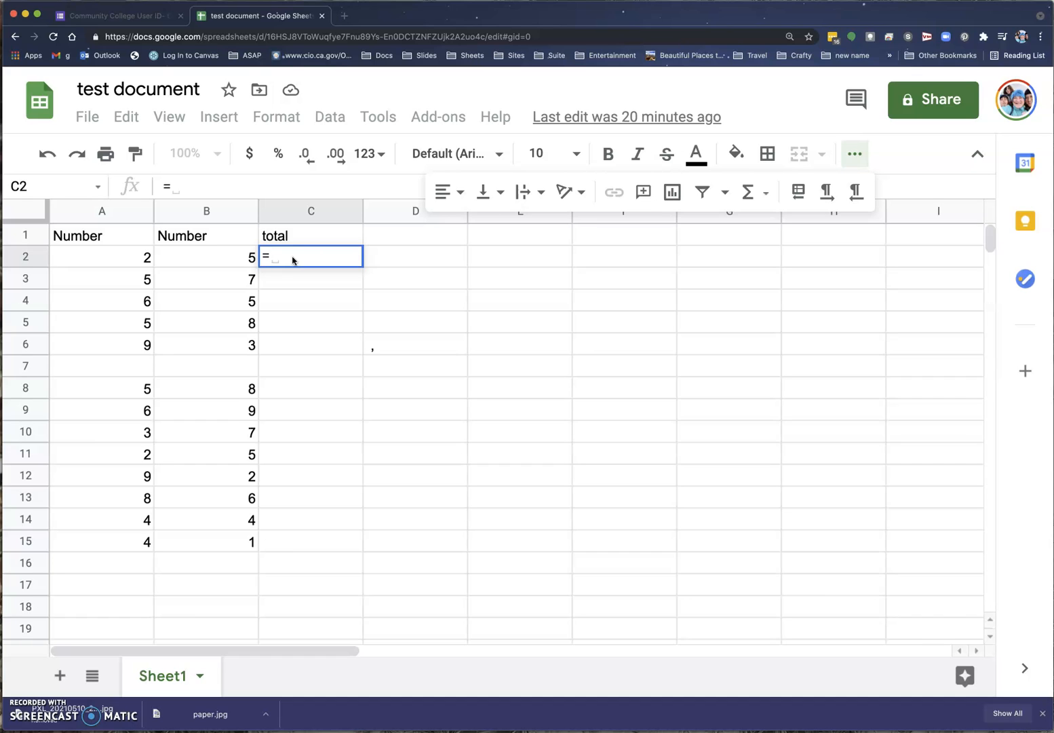
pyautogui.write('sum')
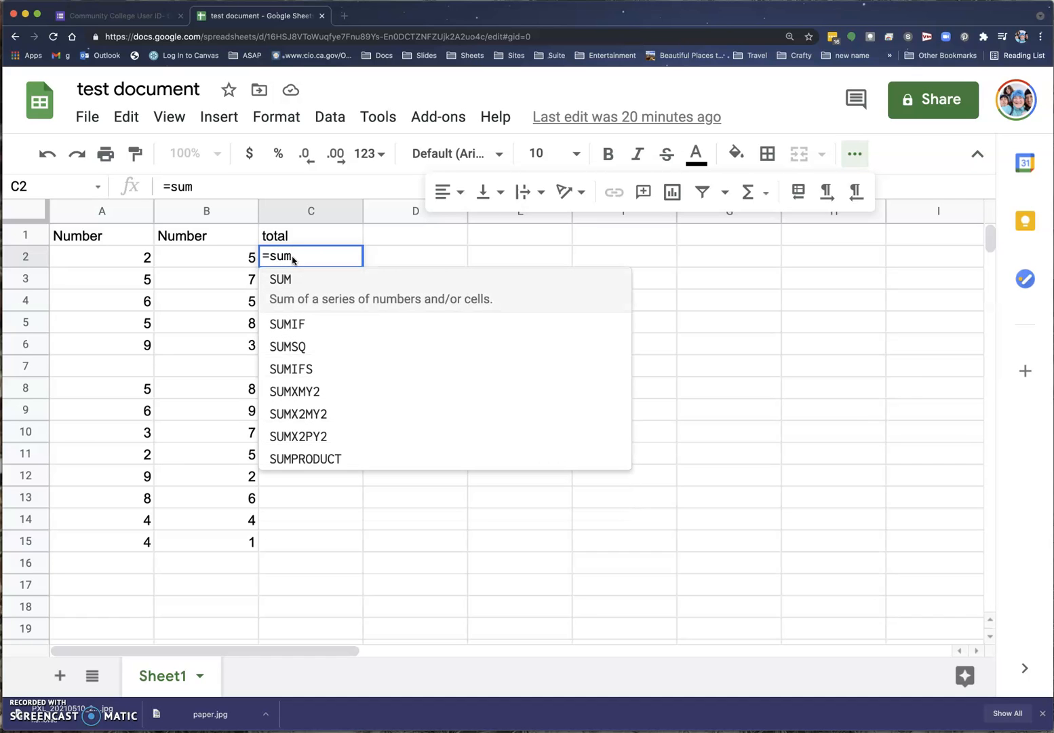
pyautogui.write('(')
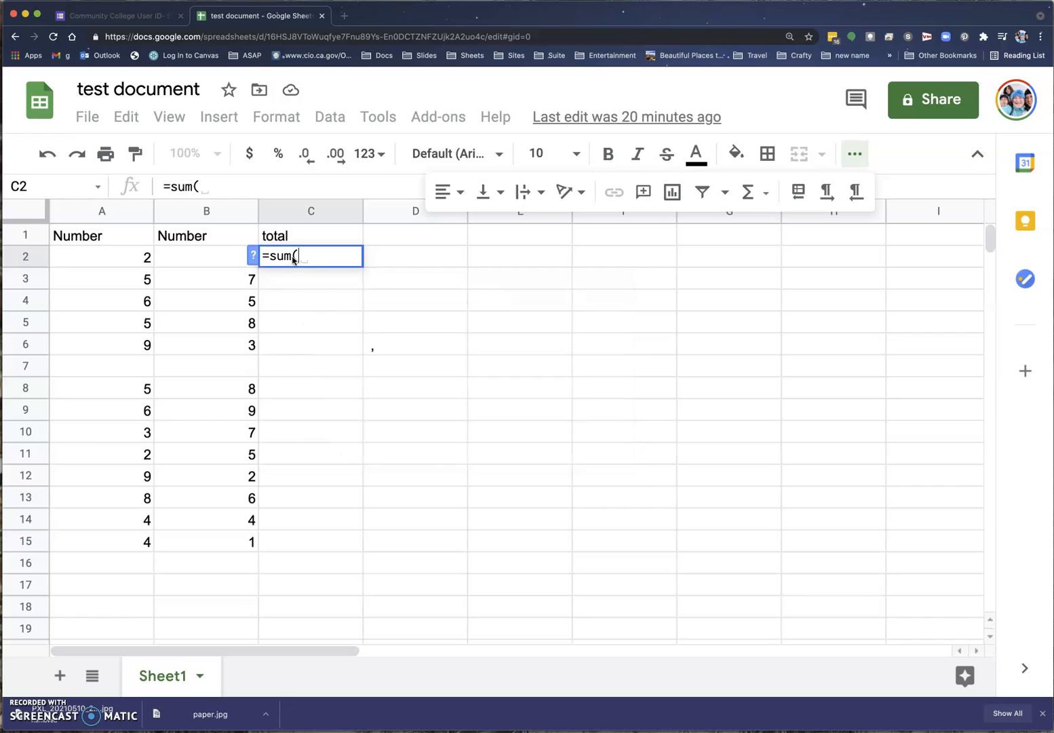
pyautogui.write('a2')
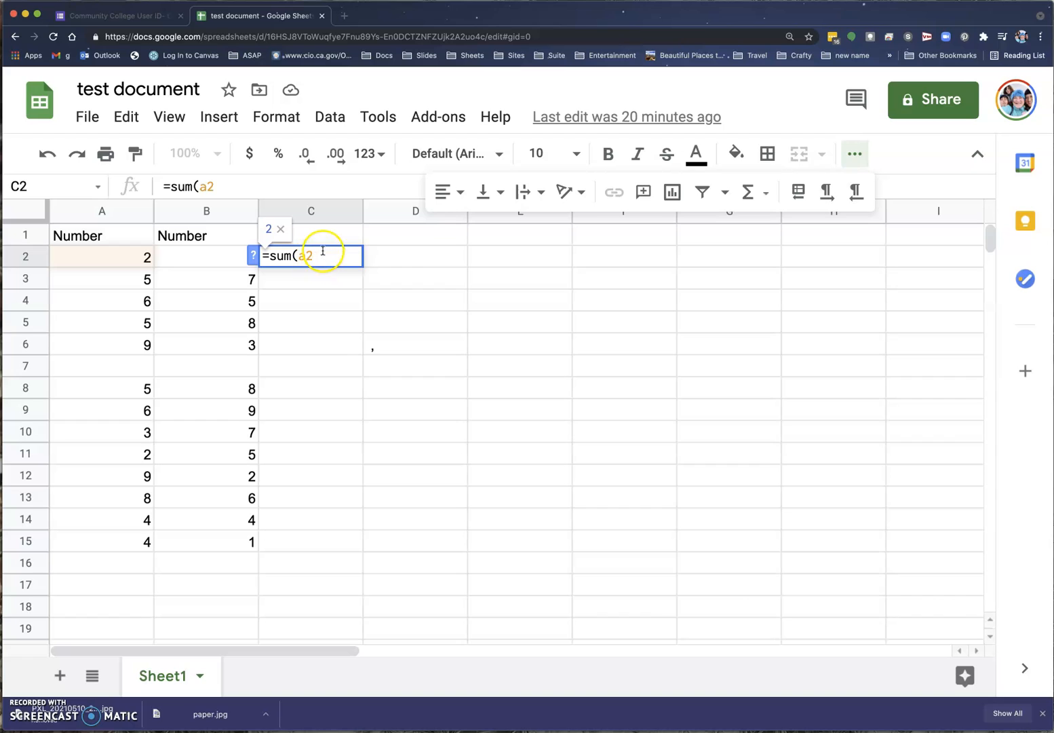
pyautogui.write('+')
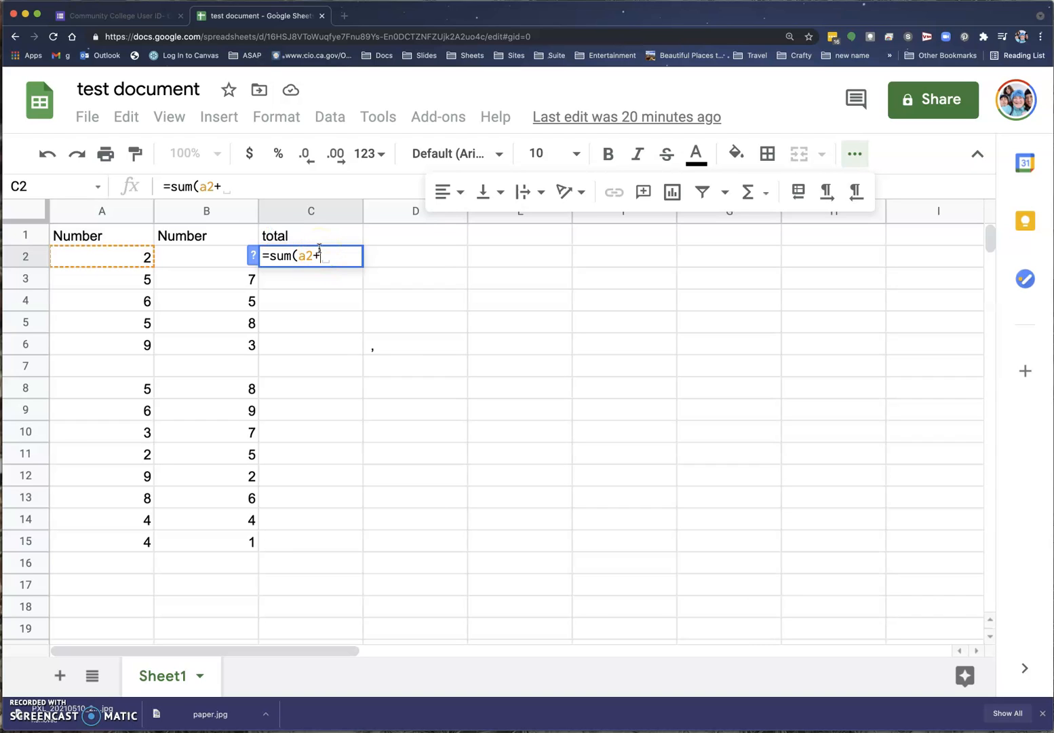
pyautogui.click(191, 254)
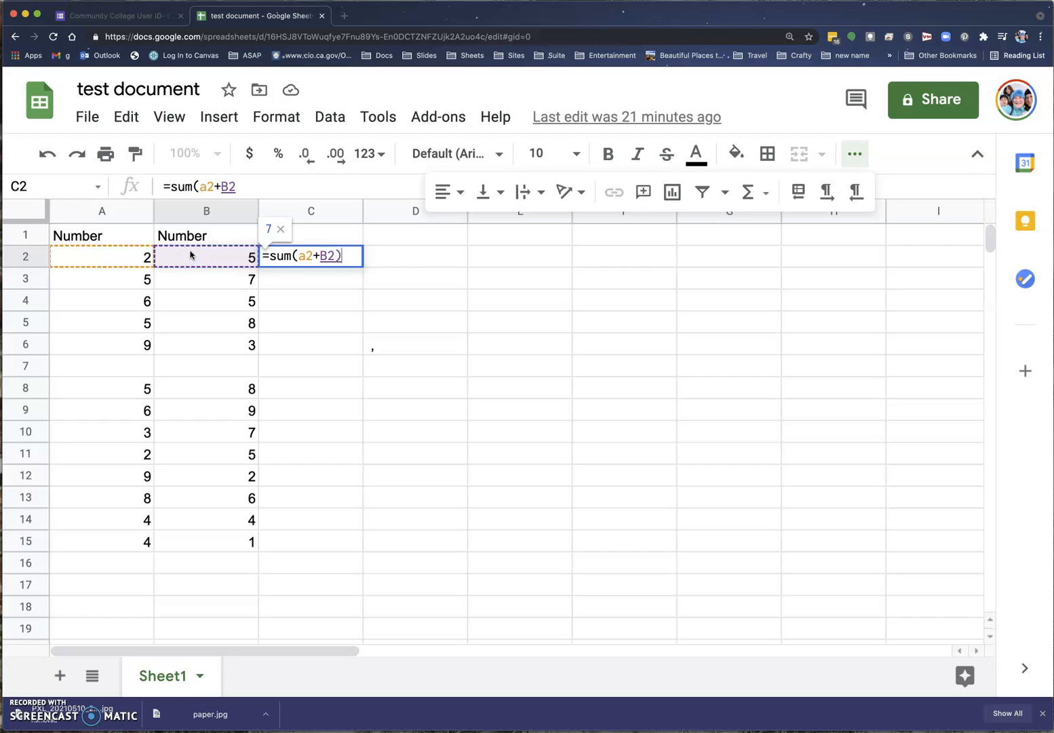
pyautogui.write(')')
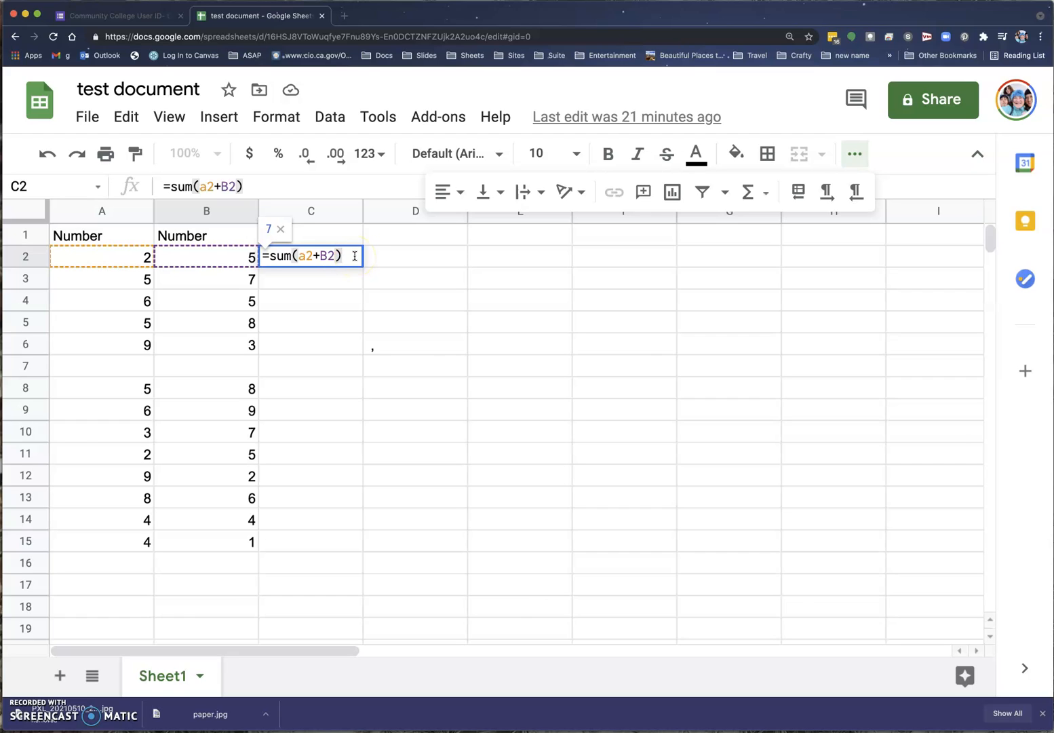
pyautogui.press('Return')
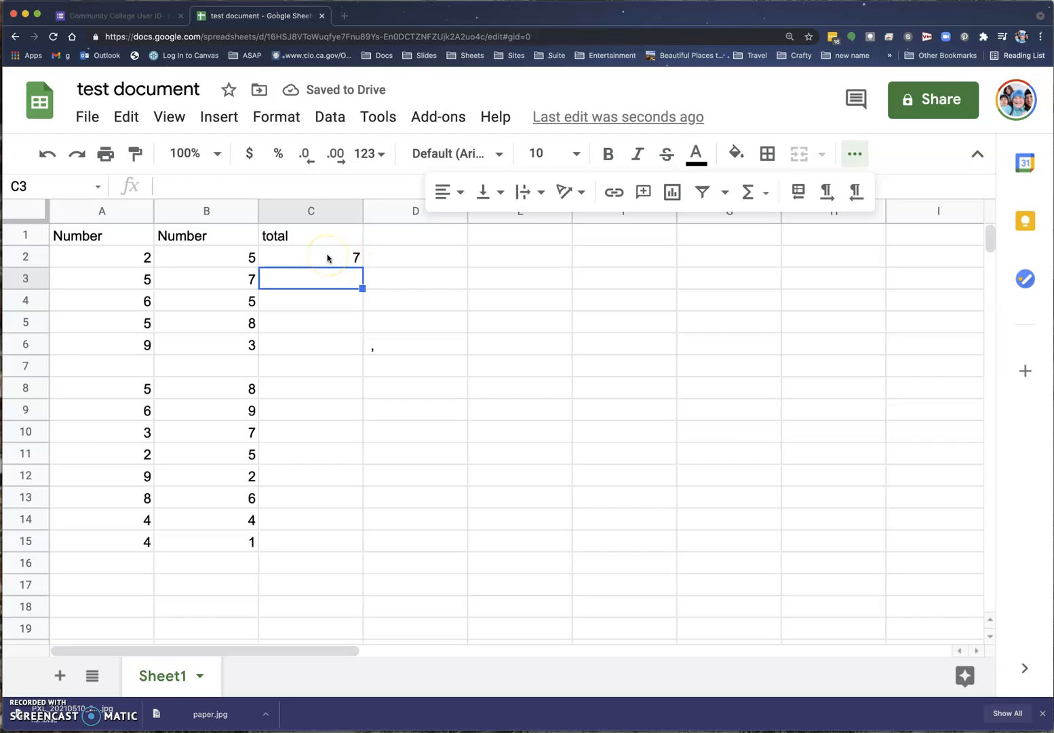
pyautogui.click(328, 258)
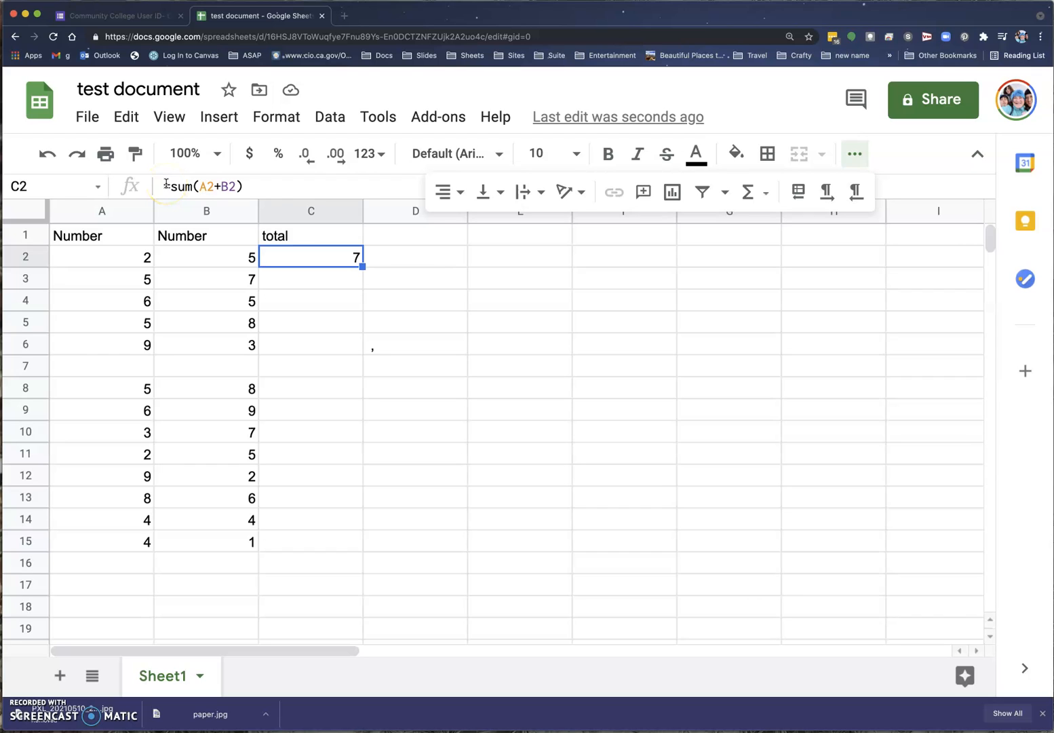
# Inspect the A2 and B2 references in C2's =sum(A2+B2) formula and recommit it.
pyautogui.doubleClick(284, 258)
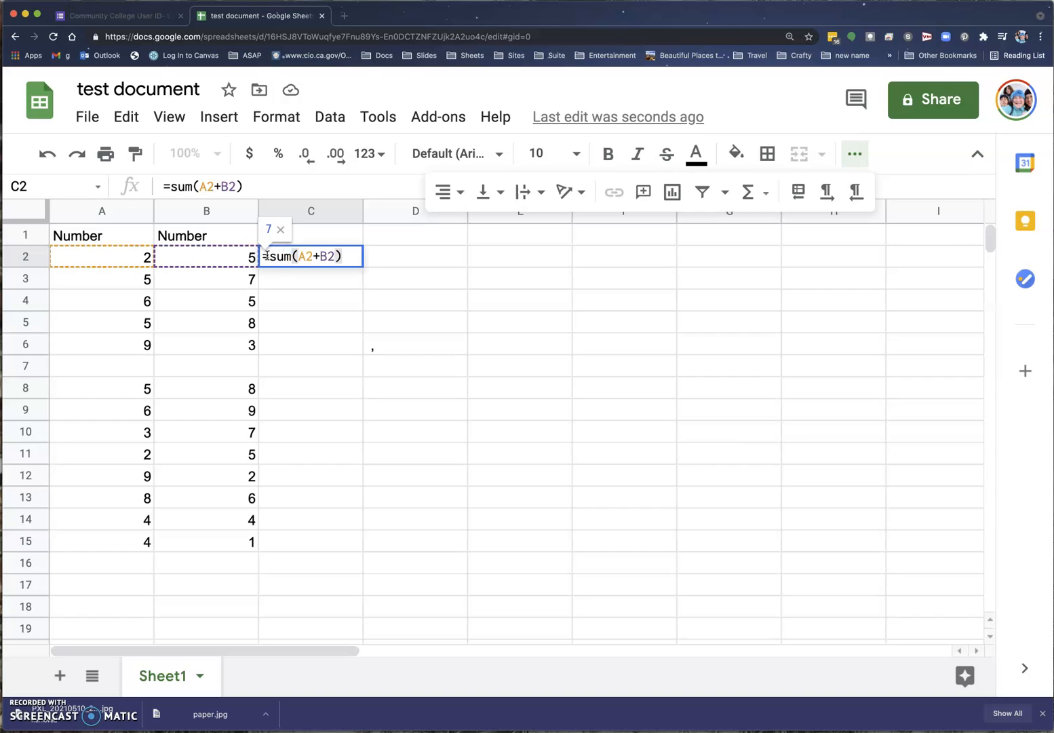
pyautogui.click(336, 256)
pyautogui.click(319, 256)
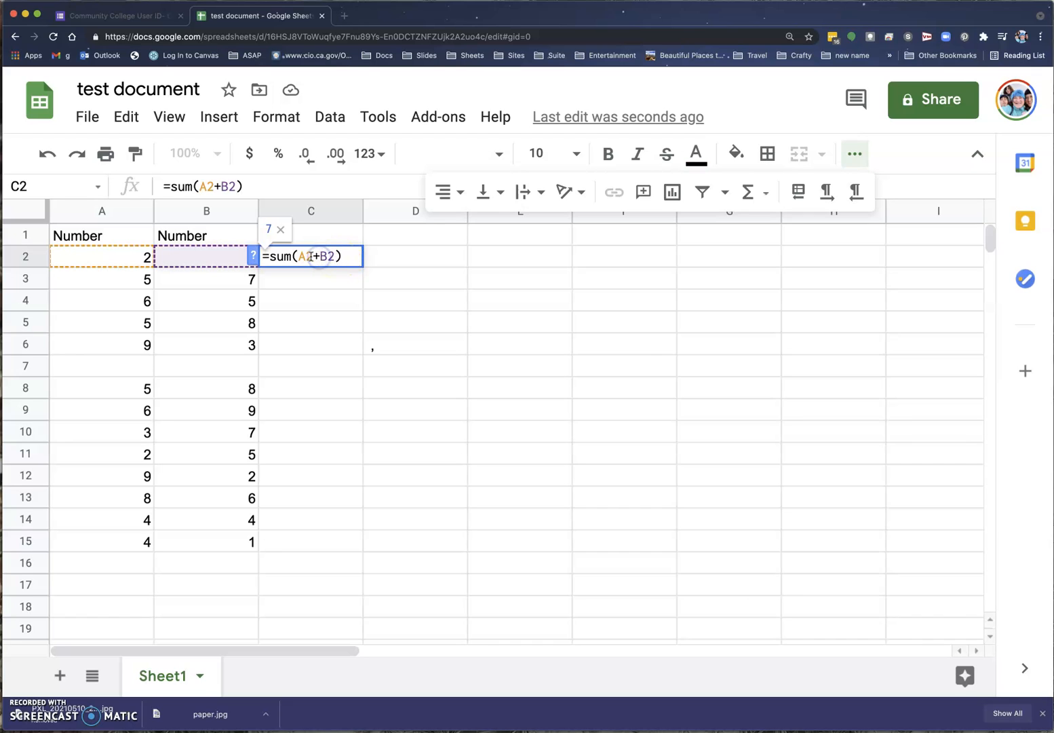
pyautogui.click(311, 257)
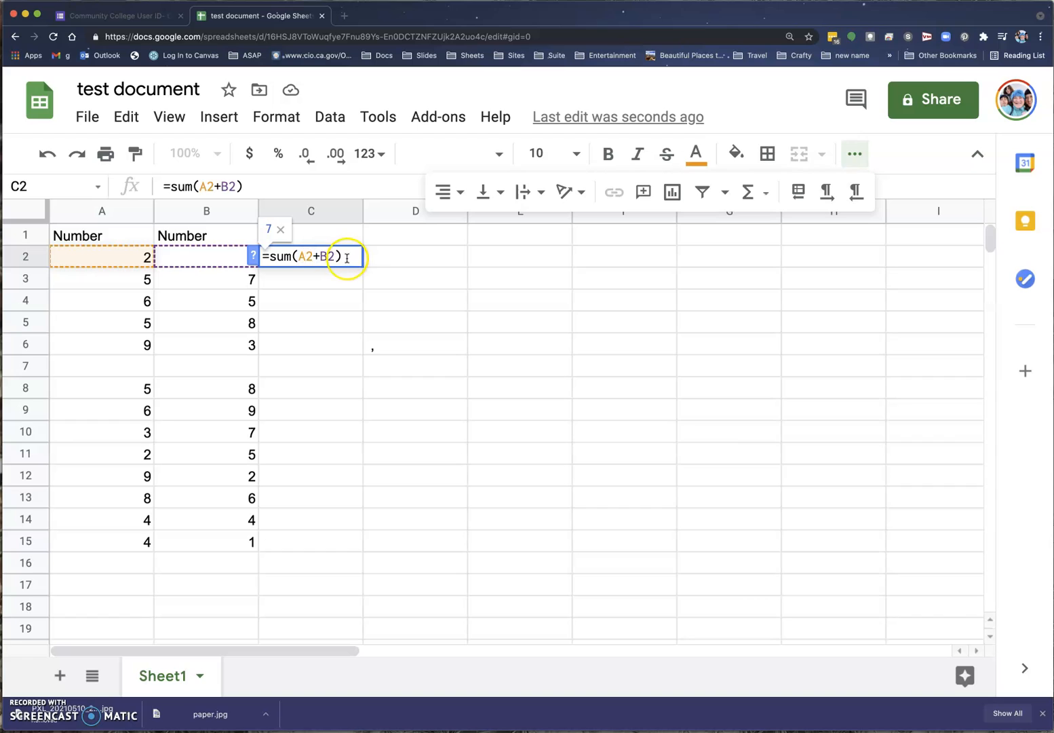
pyautogui.click(345, 257)
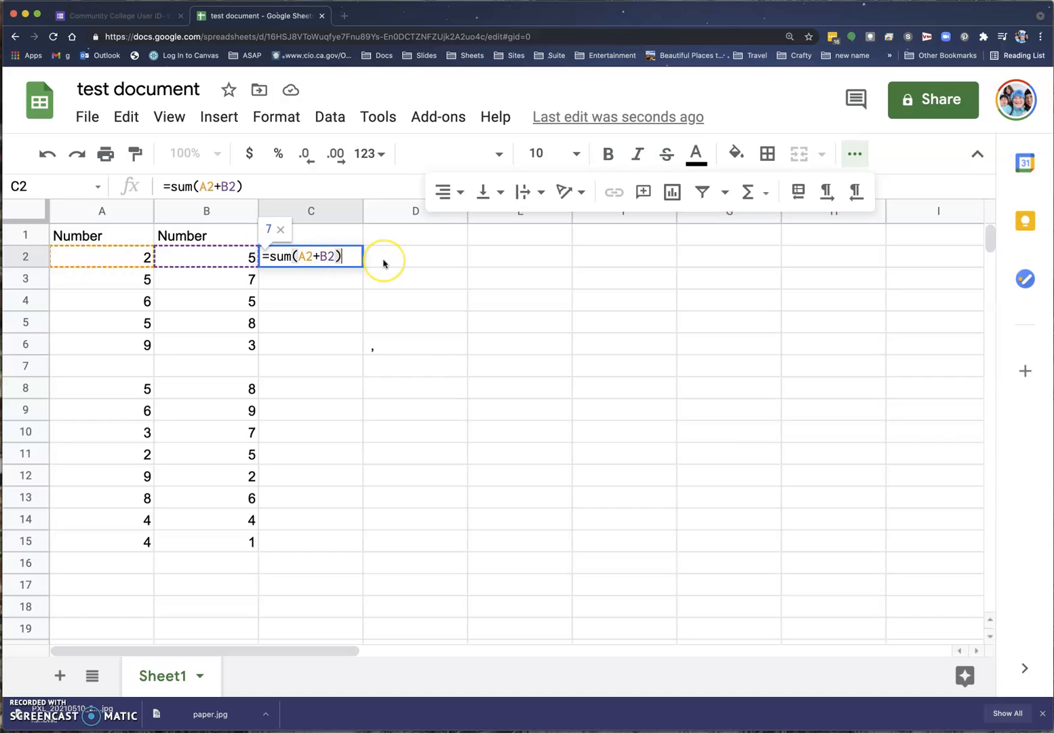
pyautogui.press('Return')
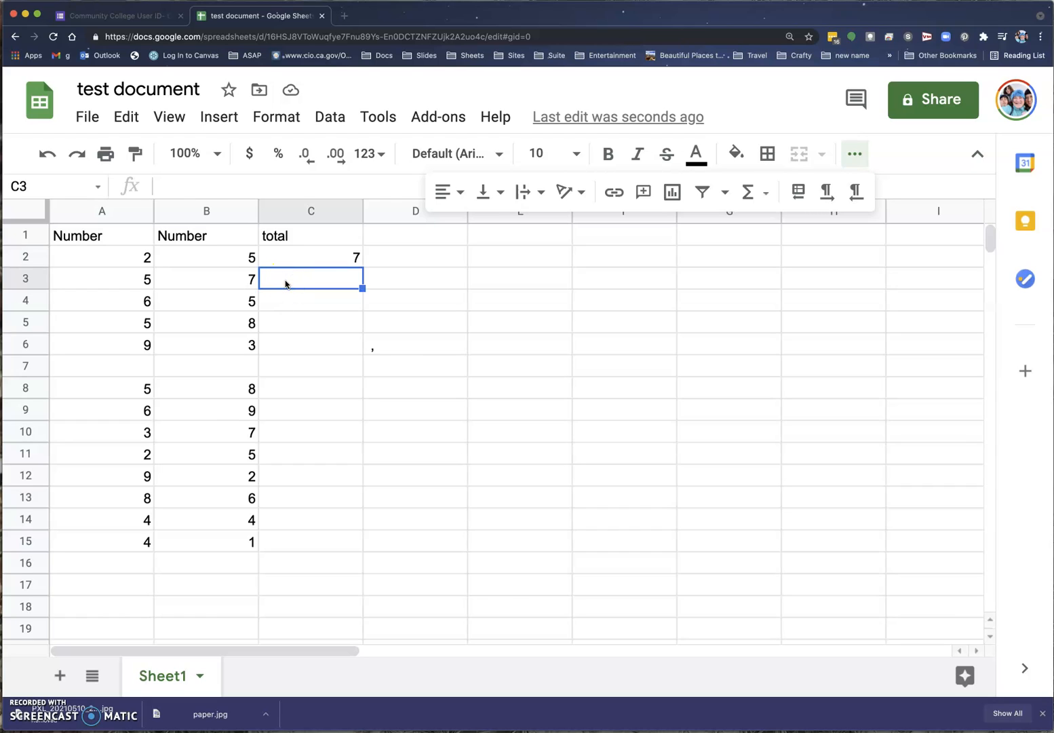
# Enter =A3+B3 in C3 by picking cells A3 and B3, giving a total of 12.
pyautogui.write('=')
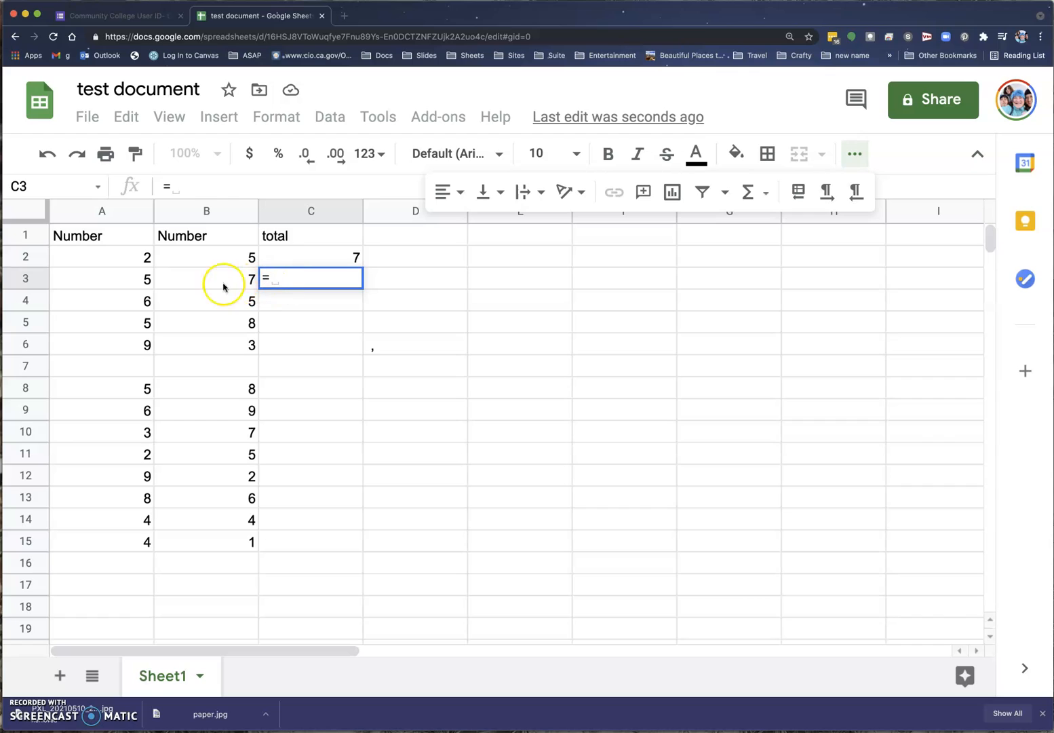
pyautogui.click(123, 282)
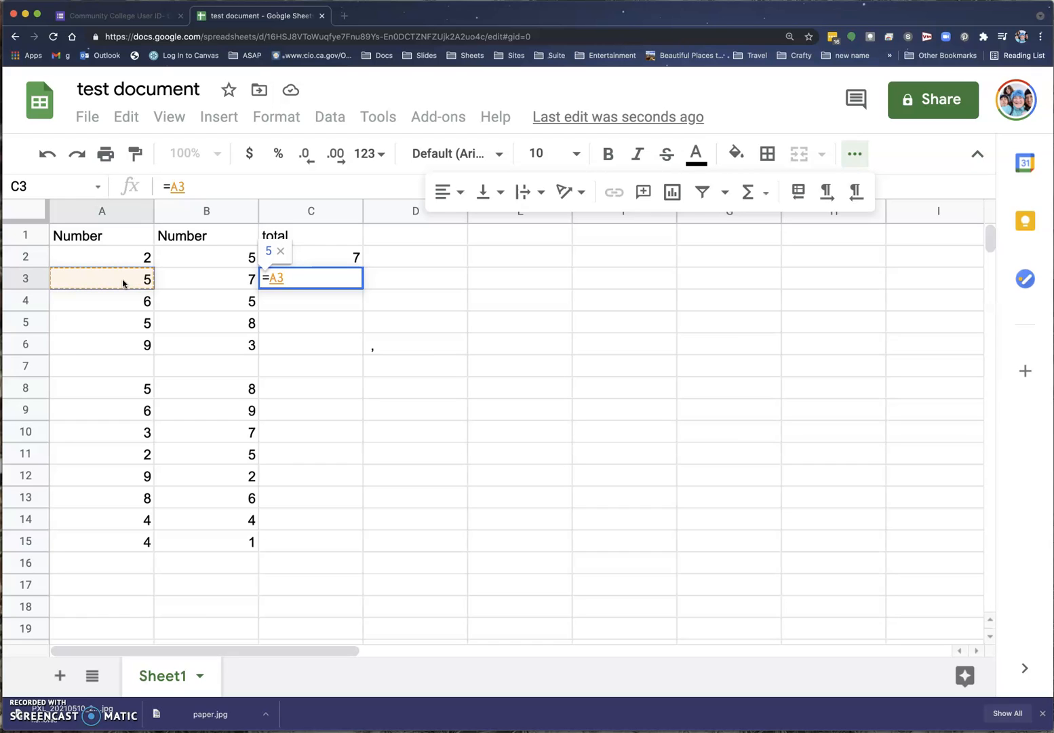
pyautogui.write('+')
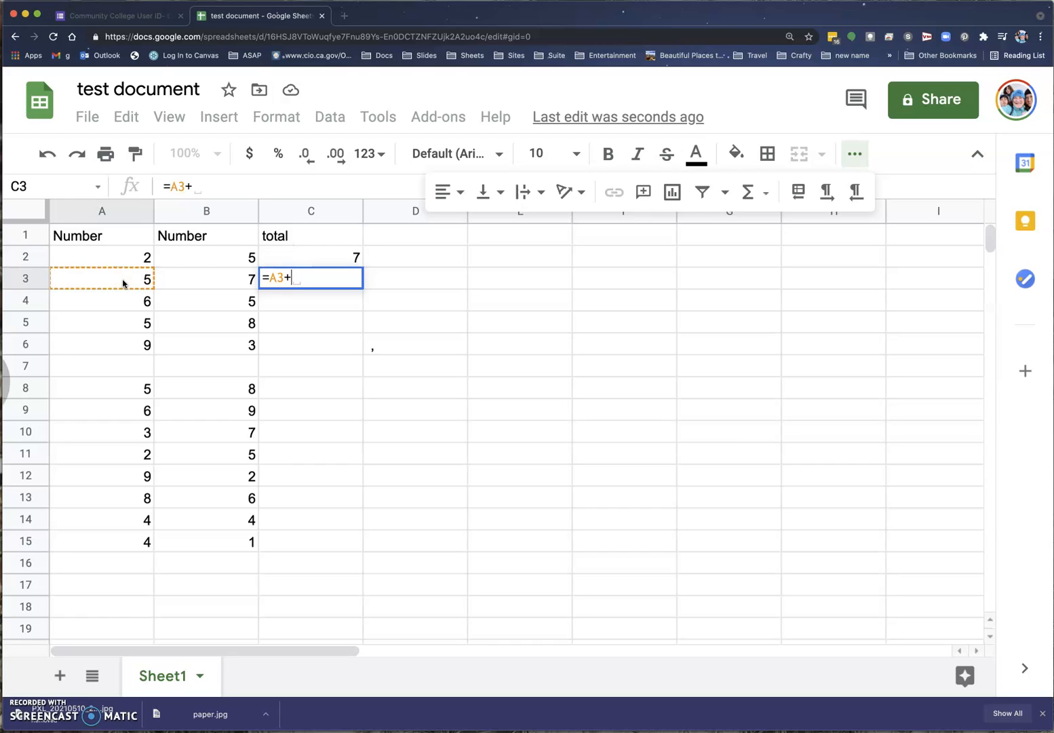
pyautogui.click(189, 278)
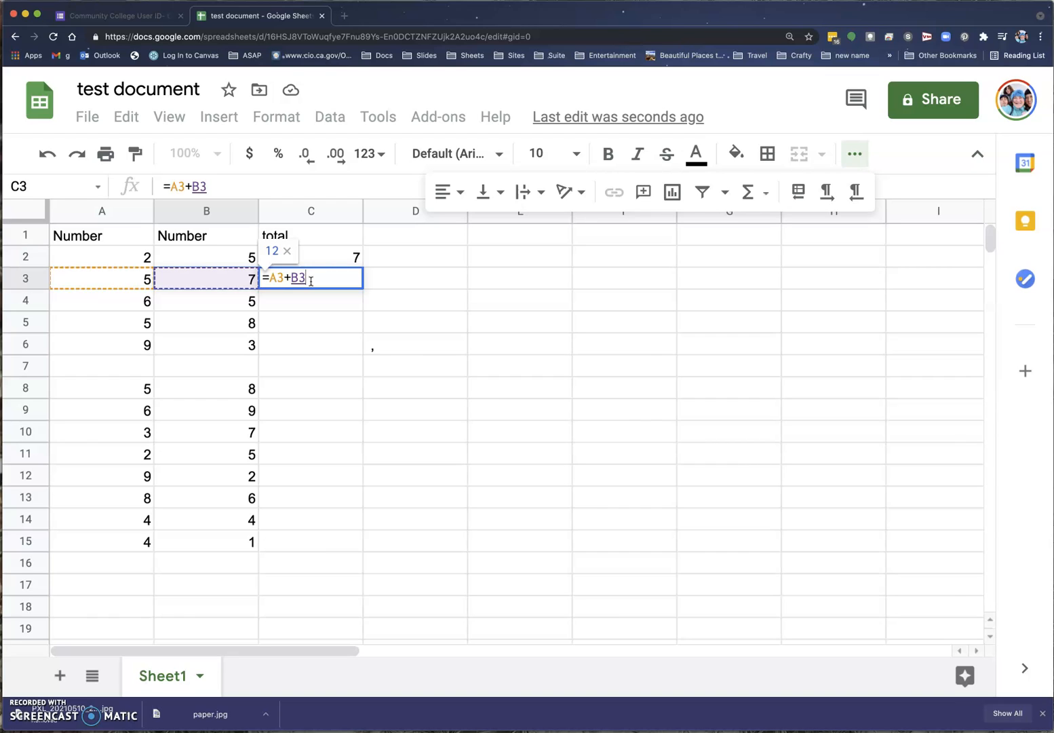
pyautogui.press('Return')
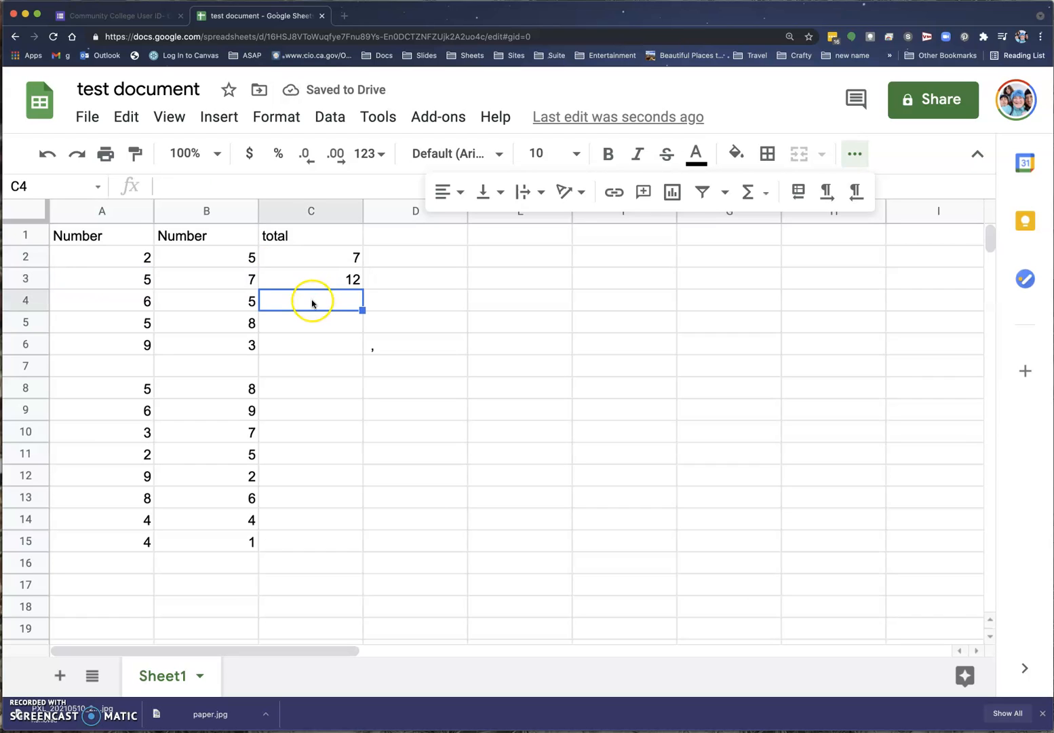
pyautogui.click(312, 253)
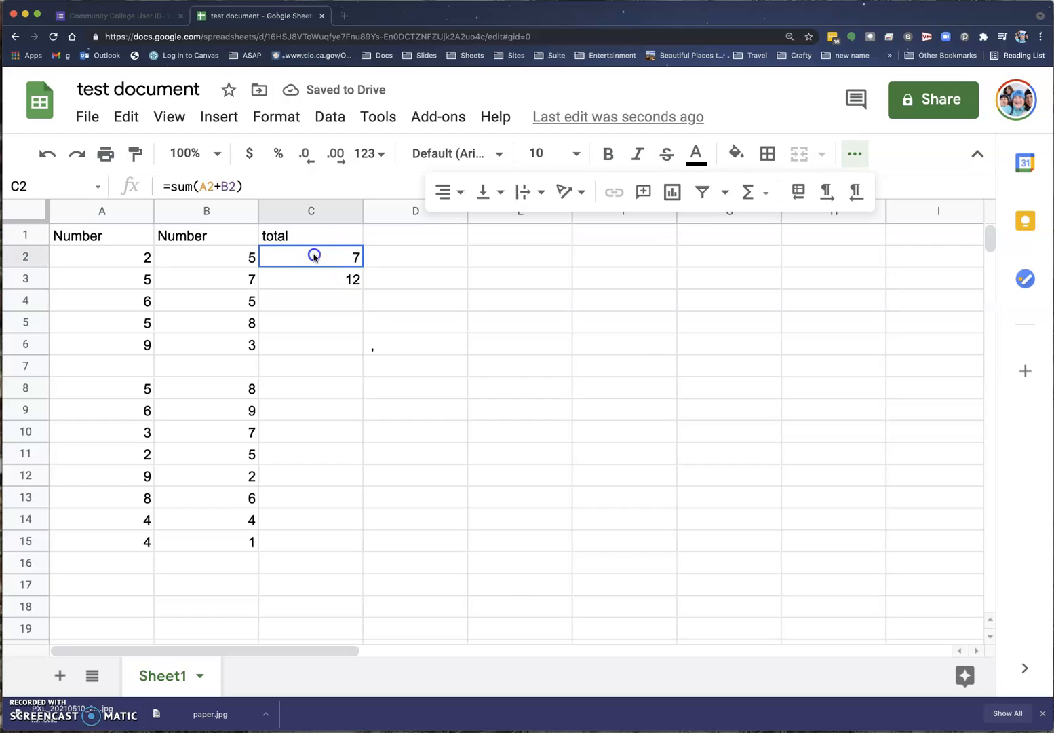
pyautogui.click(307, 283)
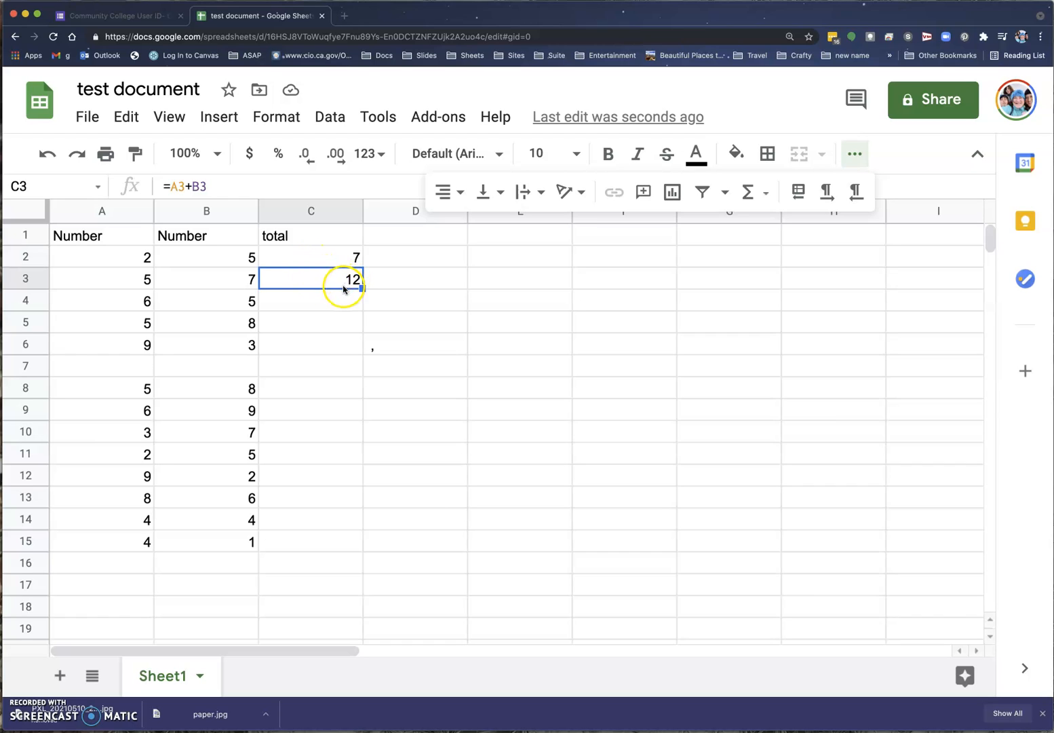
pyautogui.click(331, 256)
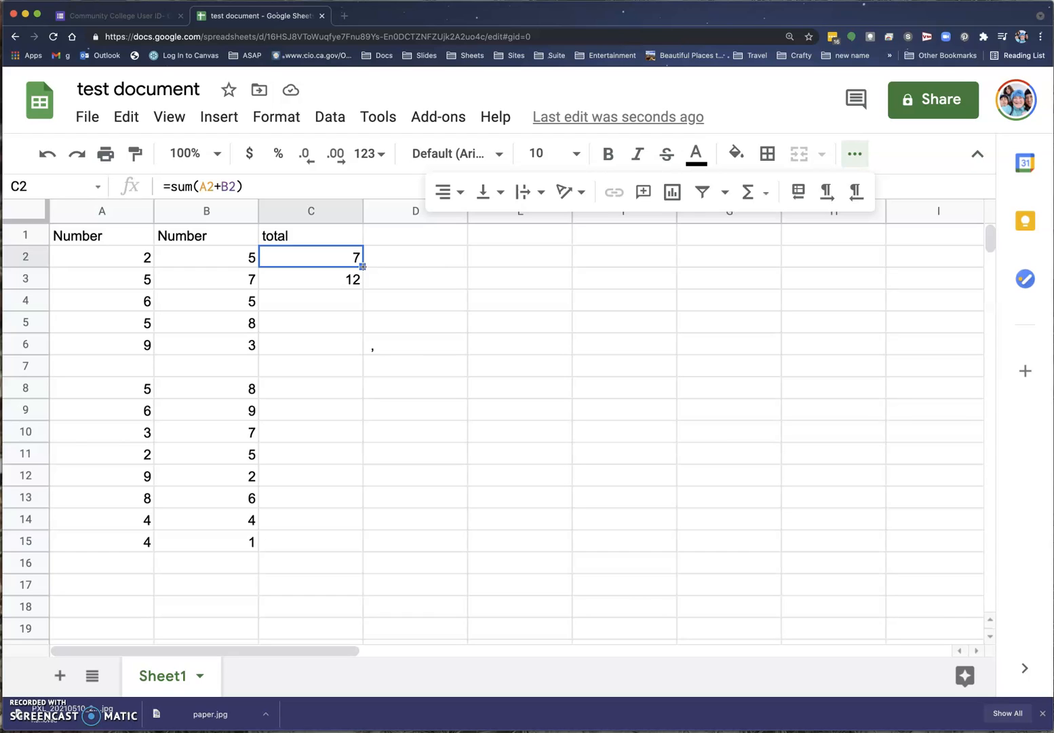
# Fill the C2 formula down to C15 and delete the 0 total in blank row 7.
pyautogui.click(363, 267)
pyautogui.moveTo(363, 266); pyautogui.dragTo(338, 536)
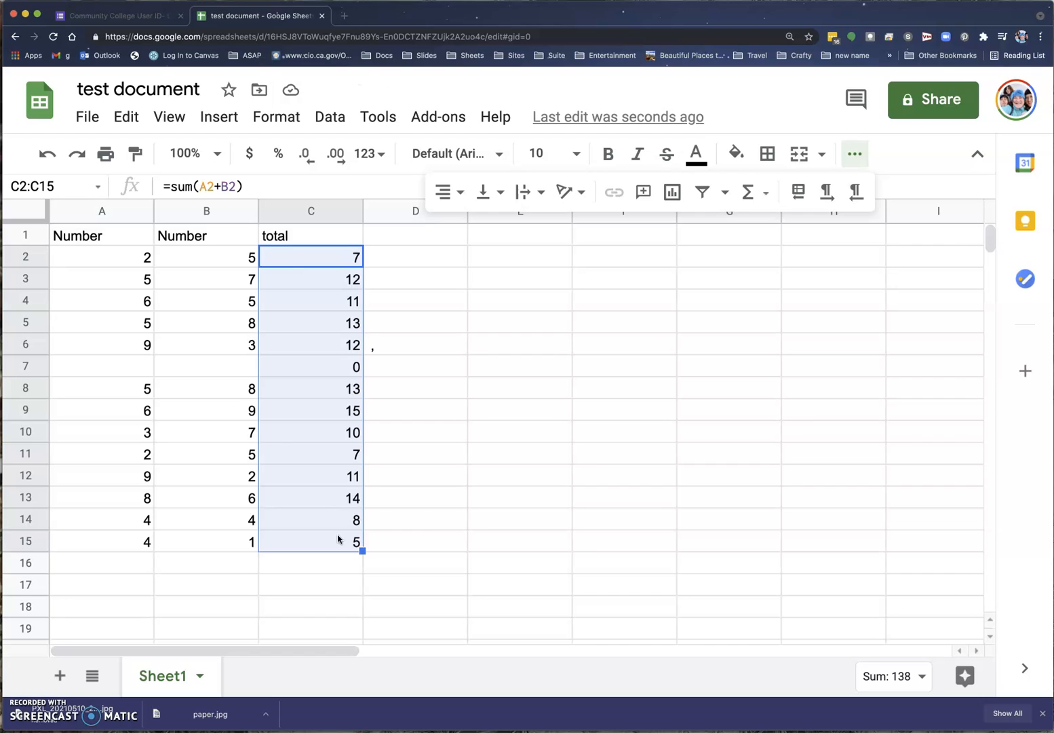
pyautogui.click(334, 371)
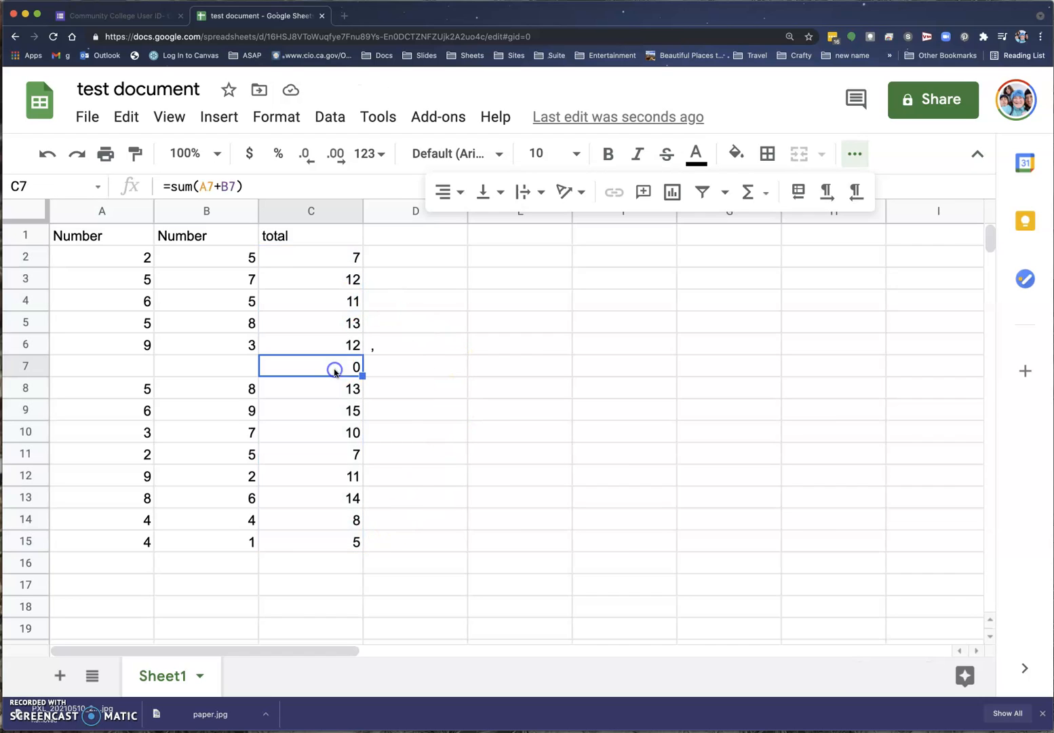
pyautogui.moveTo(75, 368); pyautogui.dragTo(291, 370)
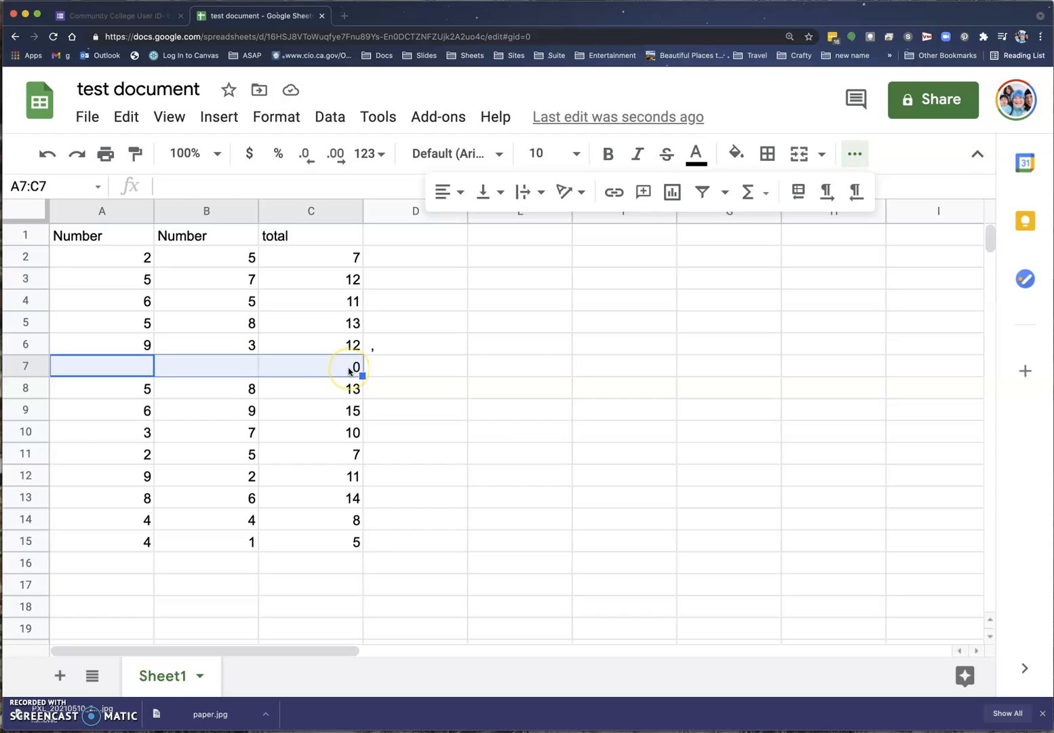
pyautogui.click(349, 371)
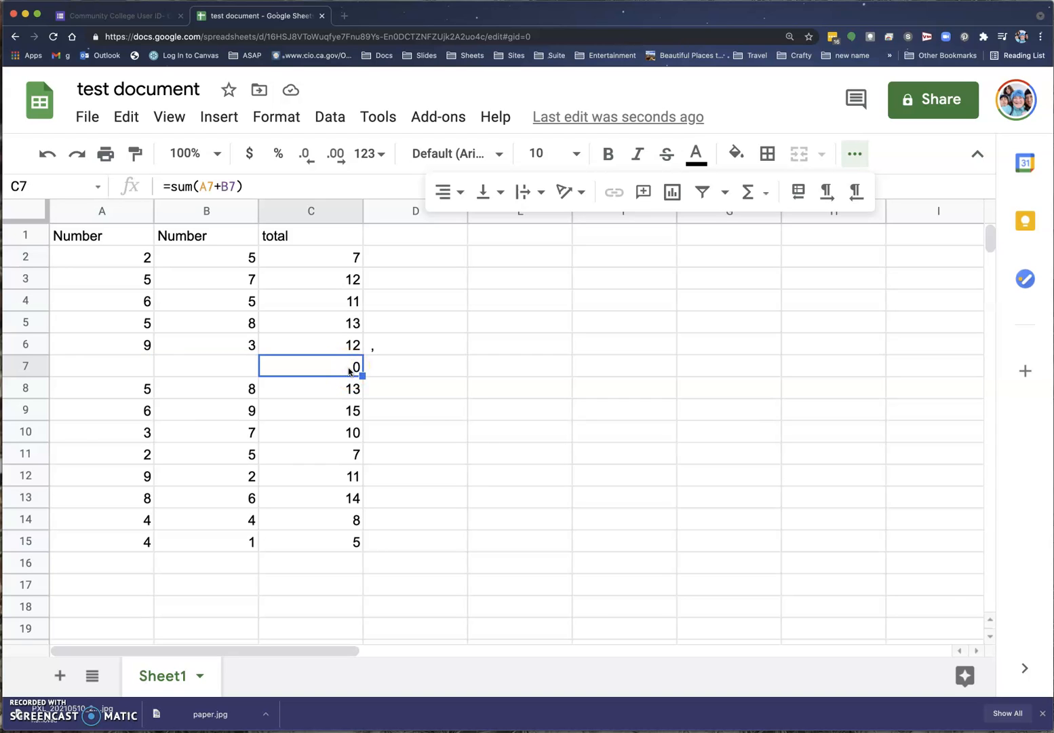
pyautogui.press('Delete')
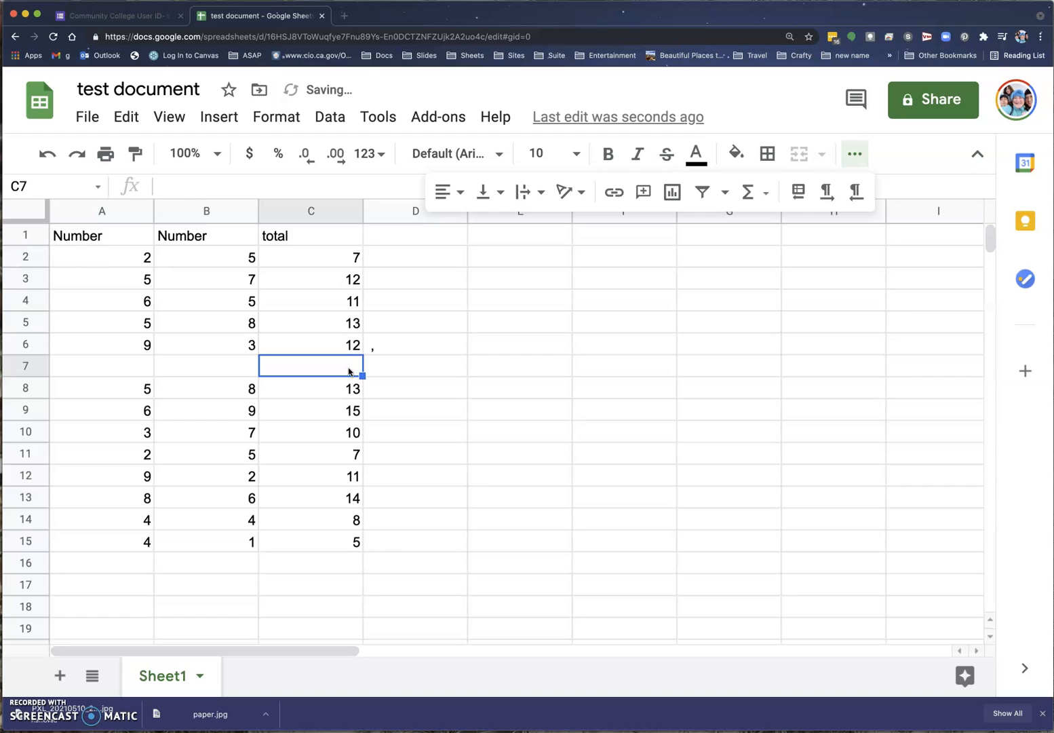
pyautogui.moveTo(311, 257); pyautogui.dragTo(306, 346)
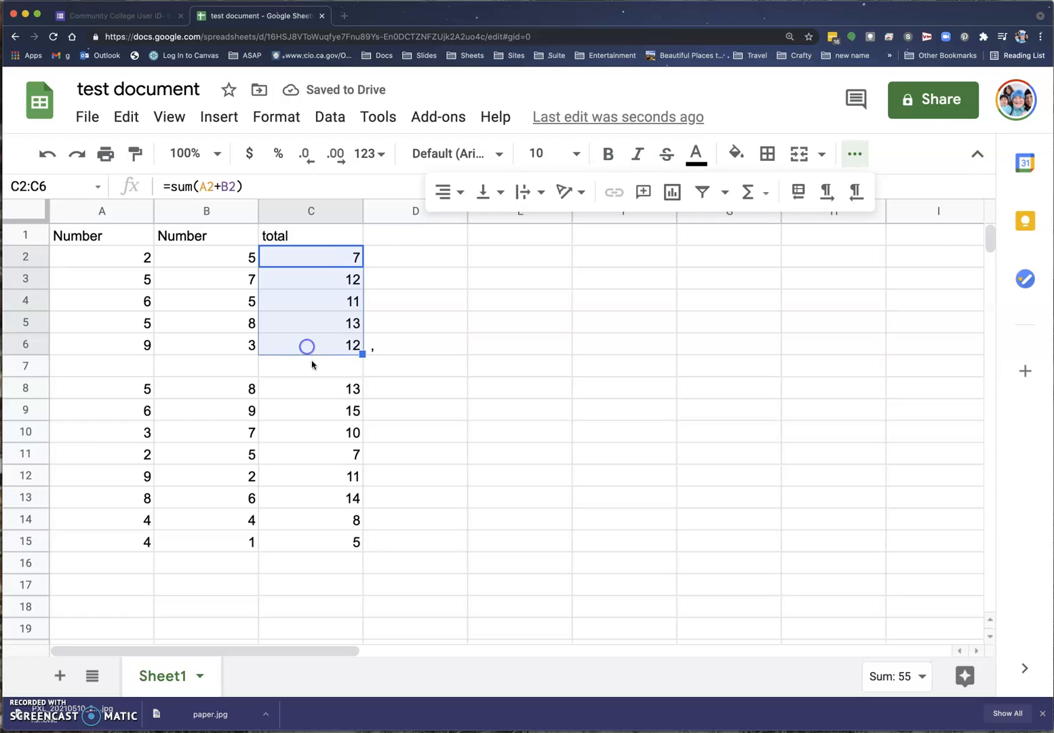
pyautogui.click(312, 390)
pyautogui.moveTo(312, 390); pyautogui.dragTo(312, 541)
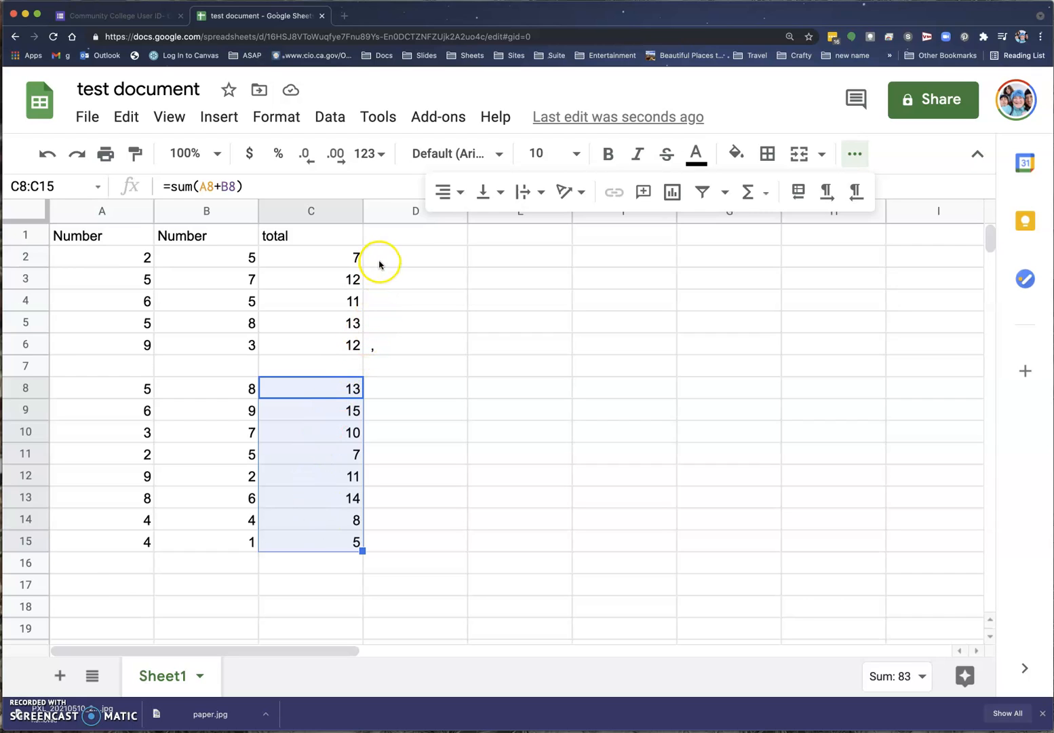
pyautogui.moveTo(348, 254); pyautogui.dragTo(331, 344)
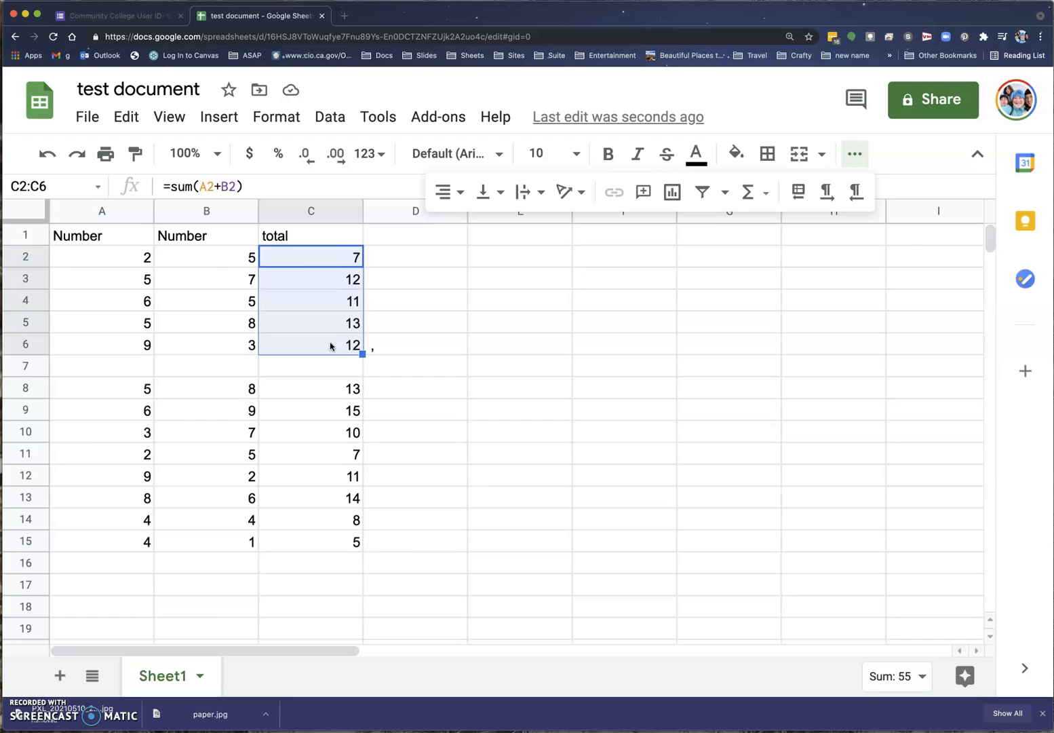
# Select the full 'test document' title so it can be renamed.
pyautogui.click(120, 88)
pyautogui.doubleClick(121, 88)
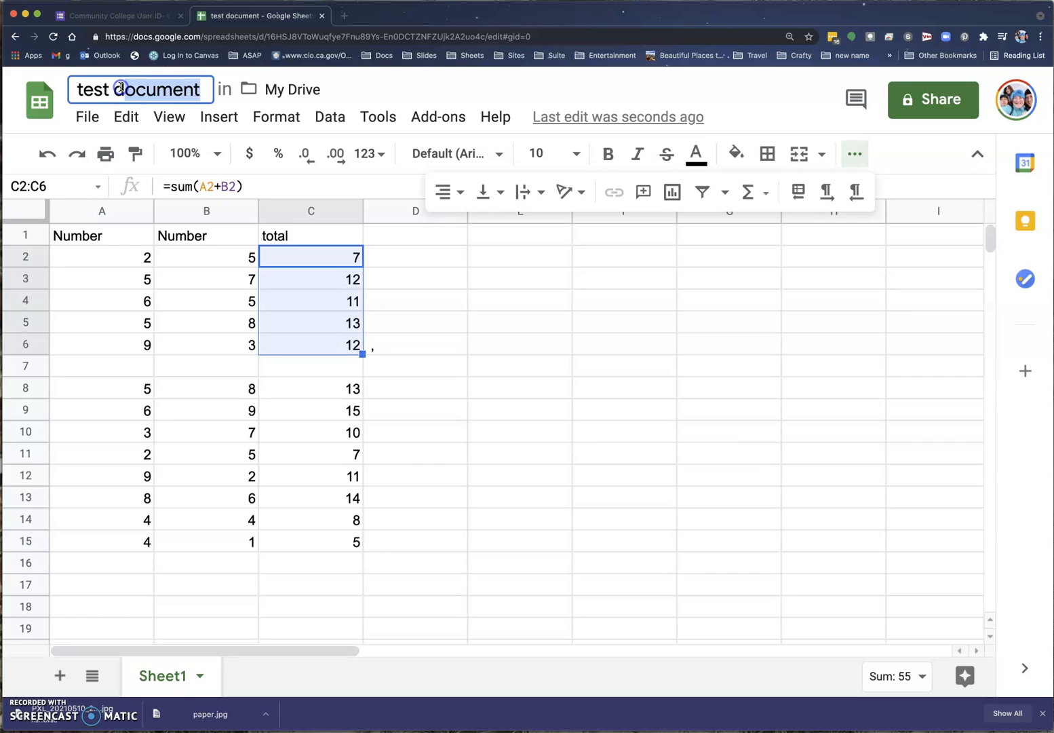
pyautogui.click(120, 88)
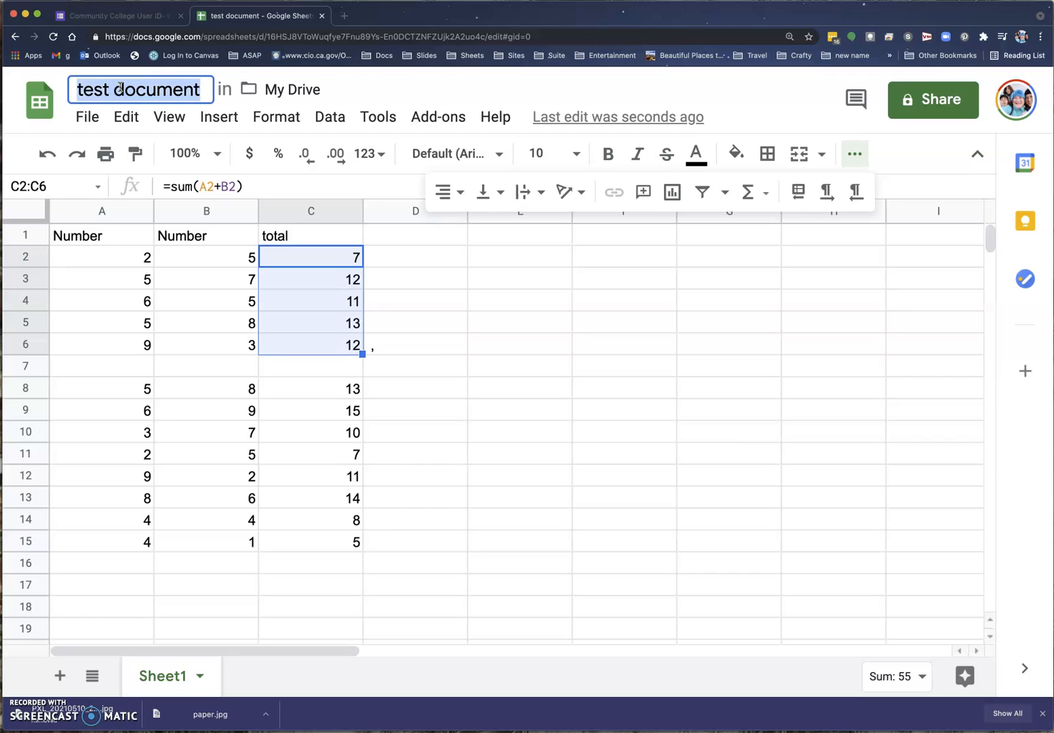